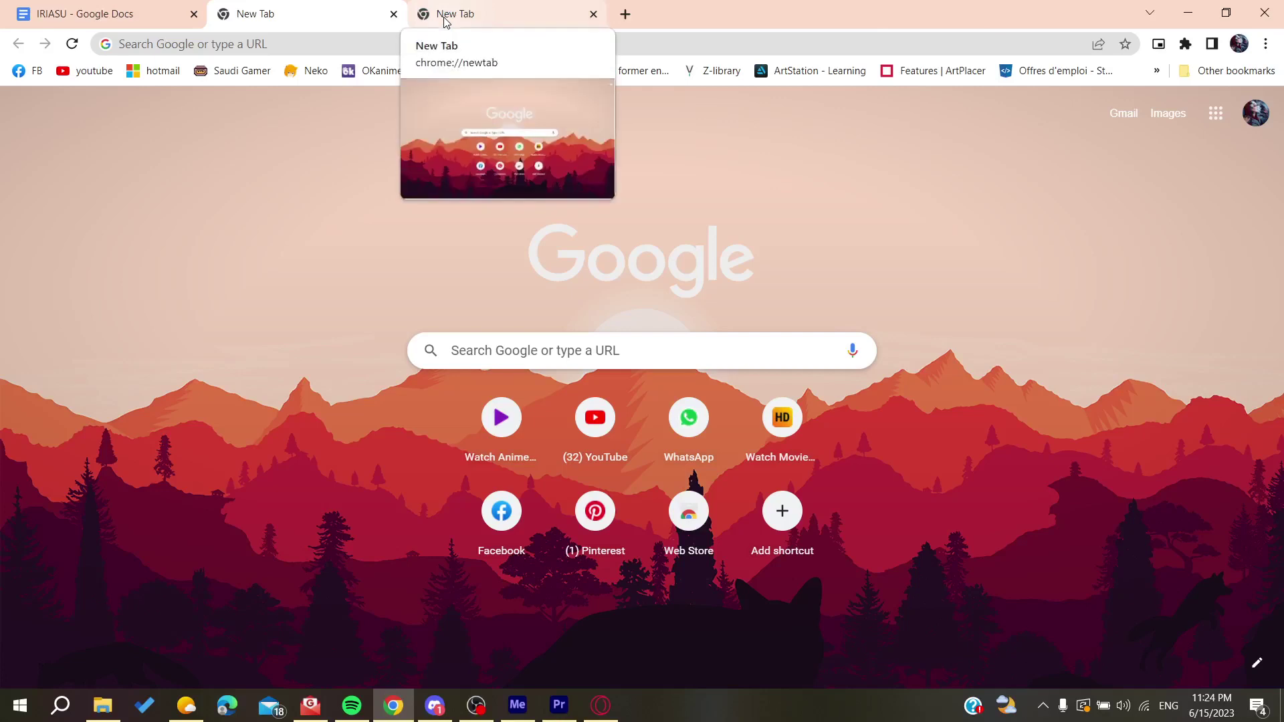
- Search Google for 'nord' in the empty third Chrome tab
{"action": "left_click", "coordinate": [444, 21]}
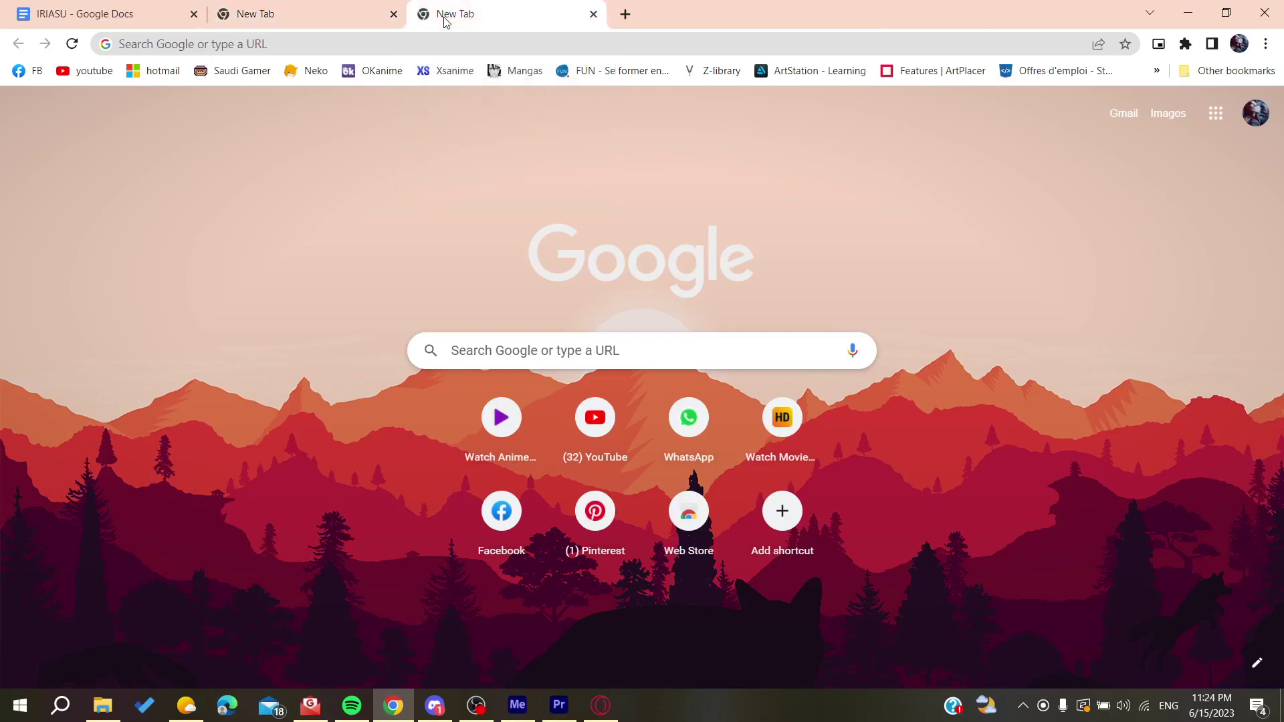
{"action": "left_click", "coordinate": [357, 44]}
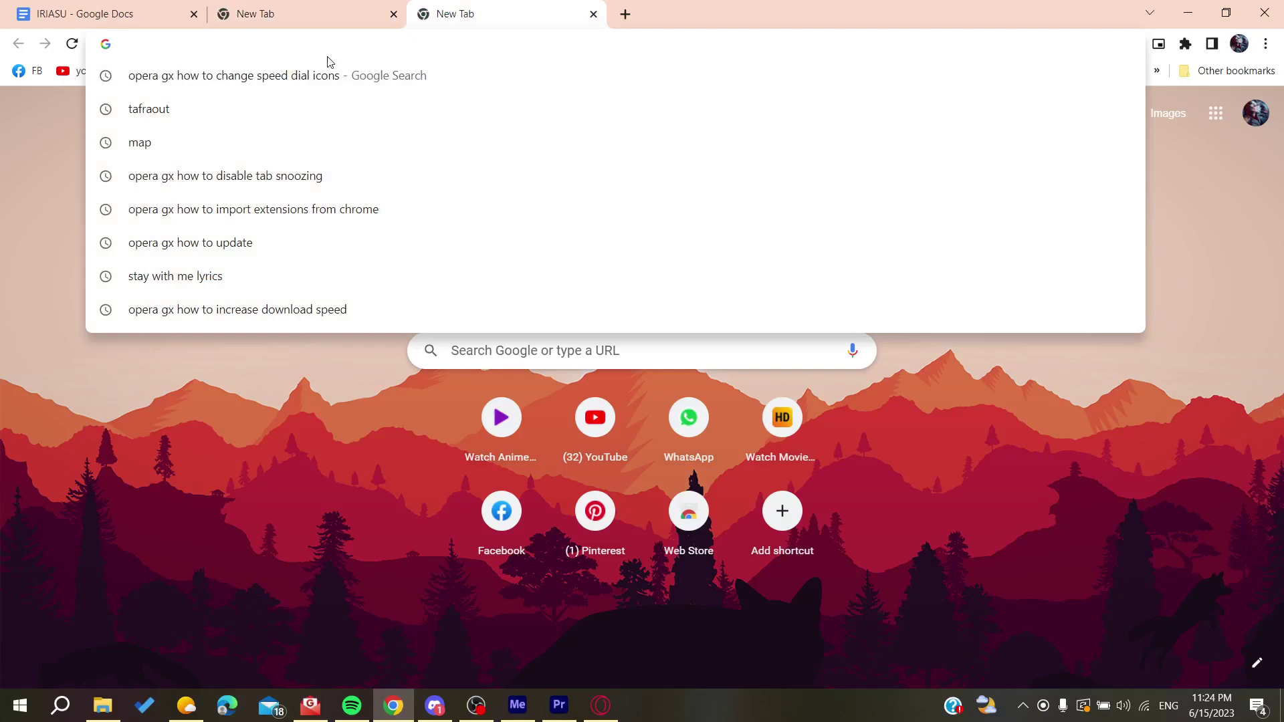
{"action": "type", "text": "b"}
{"action": "key", "text": "BackSpace"}
{"action": "key", "text": "BackSpace"}
{"action": "type", "text": "n"}
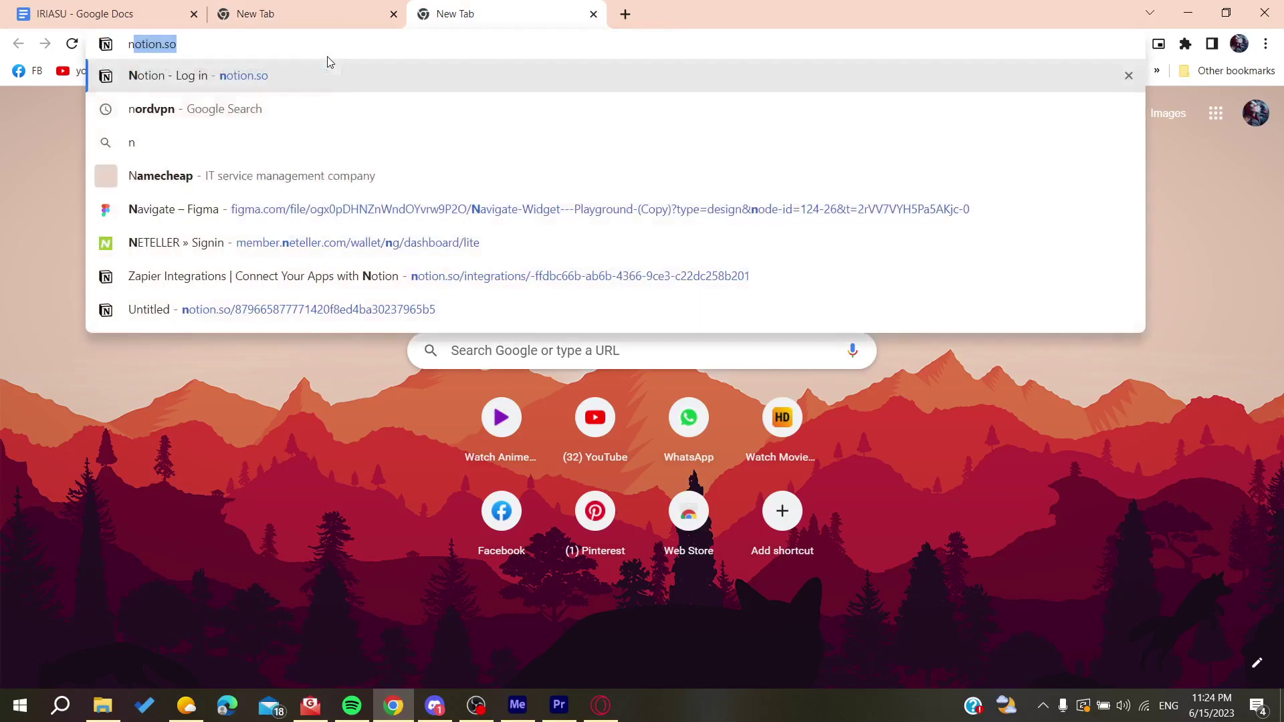
{"action": "type", "text": "ord"}
{"action": "key", "text": "Return"}
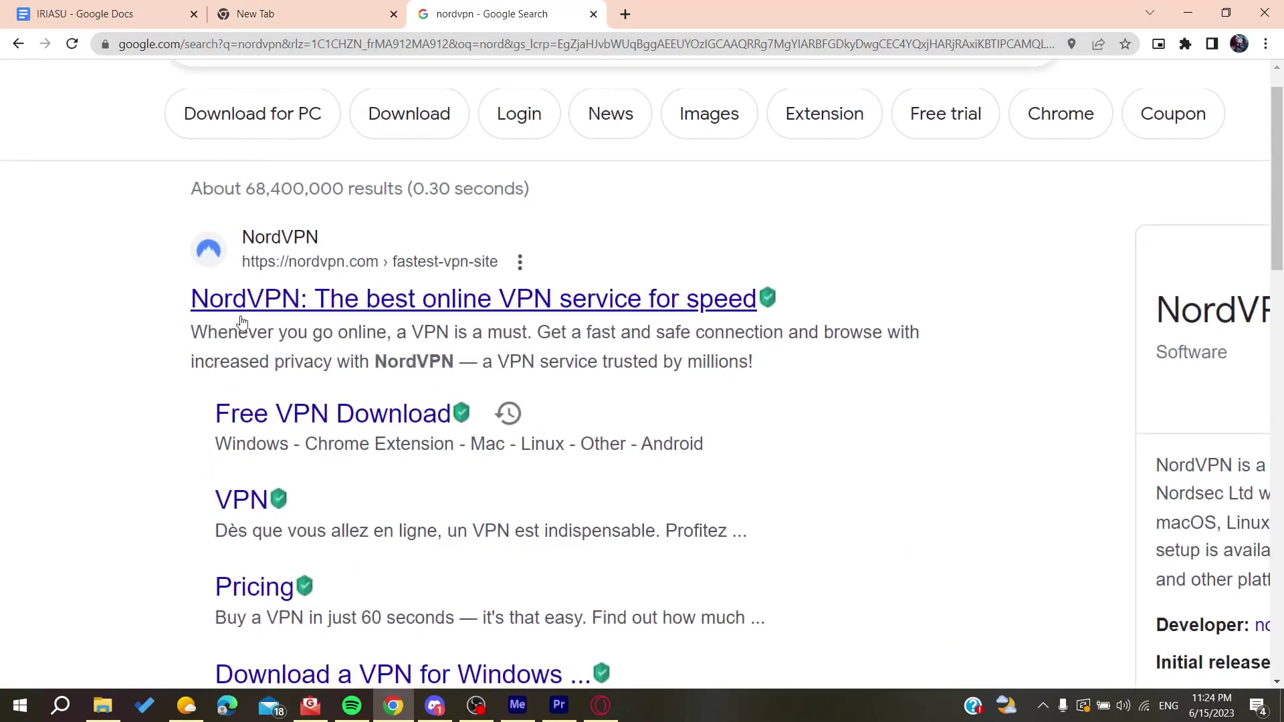
- Open the official NordVPN website and go to its Windows download page
{"action": "left_click_drag", "start_coordinate": [179, 298], "coordinate": [776, 296]}
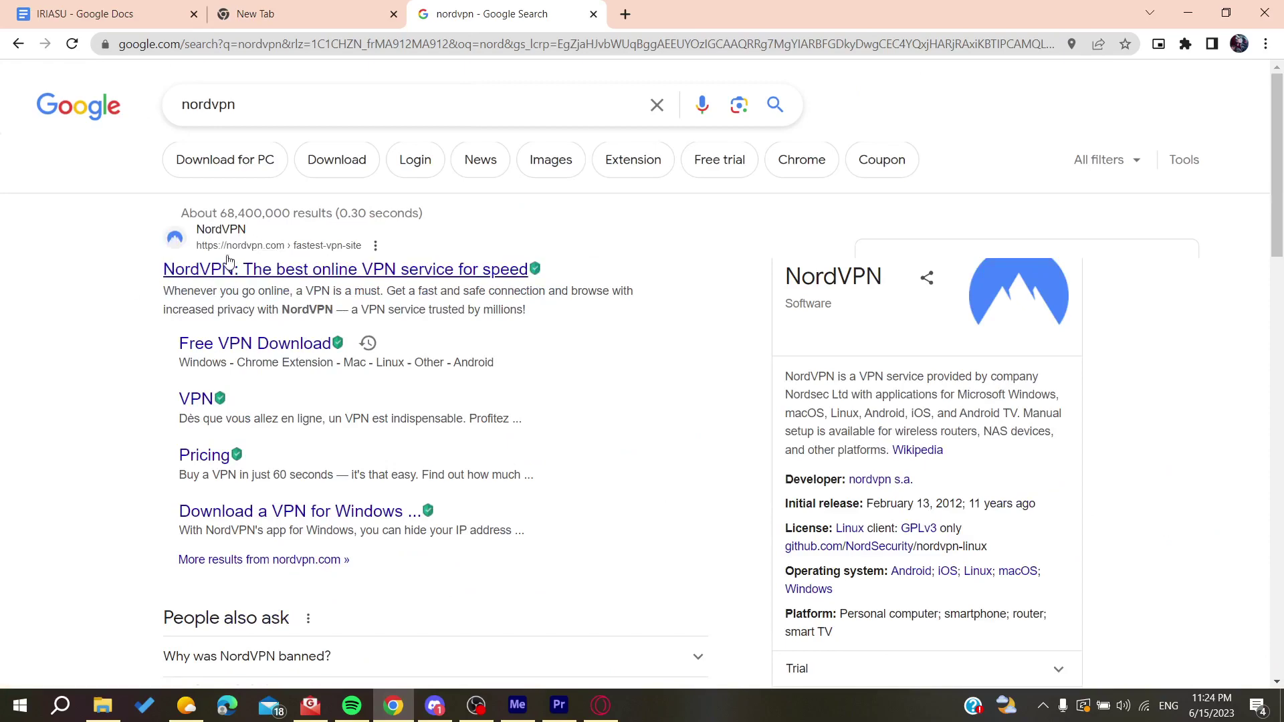
{"action": "left_click", "coordinate": [268, 275]}
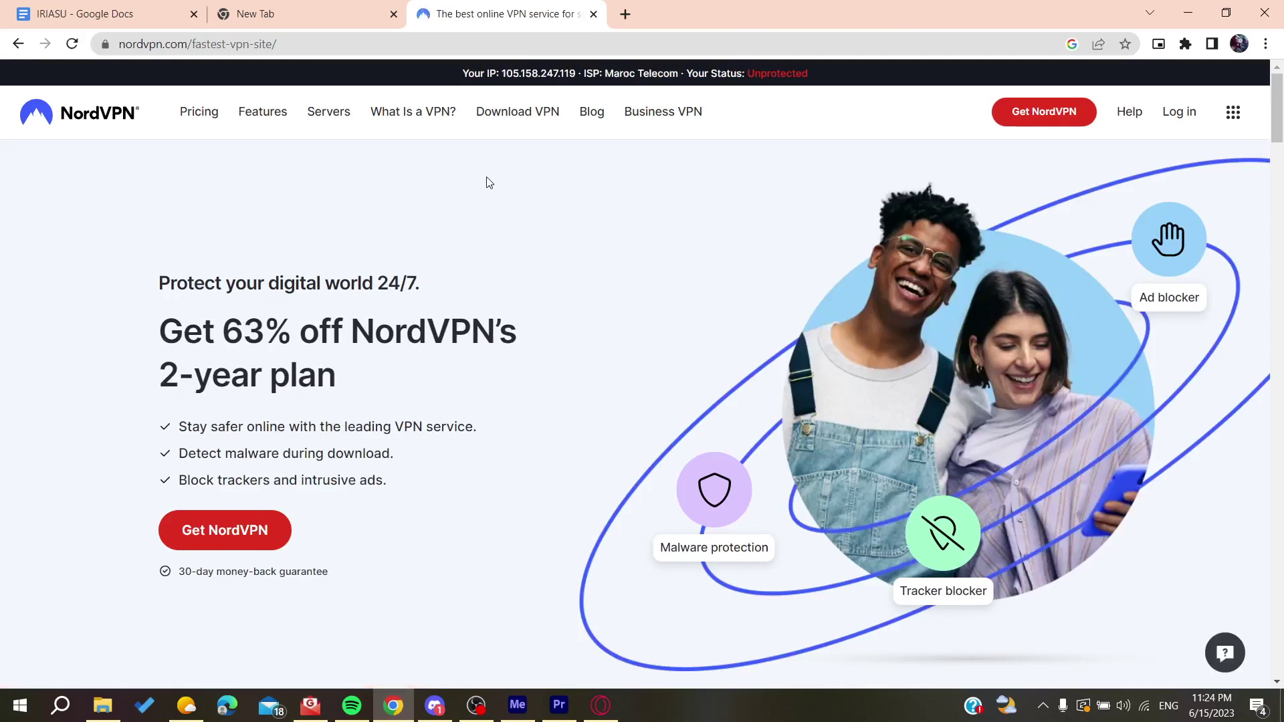
{"action": "left_click", "coordinate": [526, 114]}
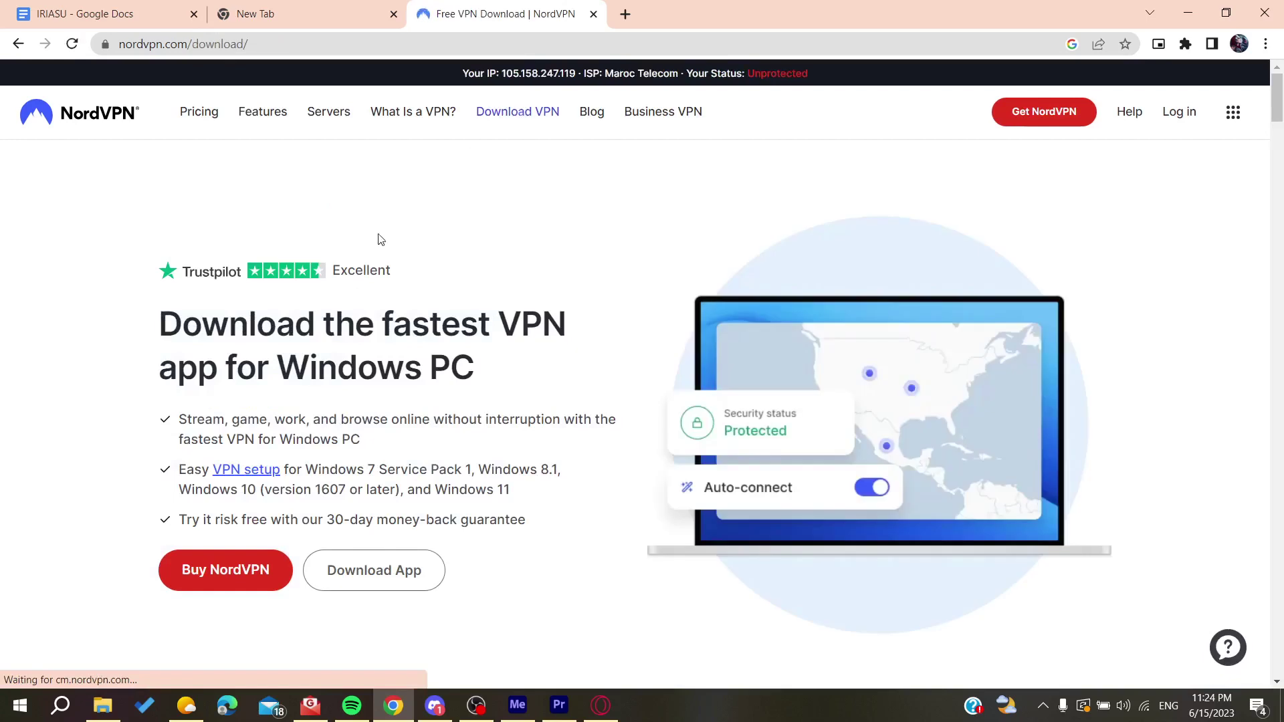
{"action": "scroll", "coordinate": [362, 280], "scroll_direction": "down", "scroll_amount": 1}
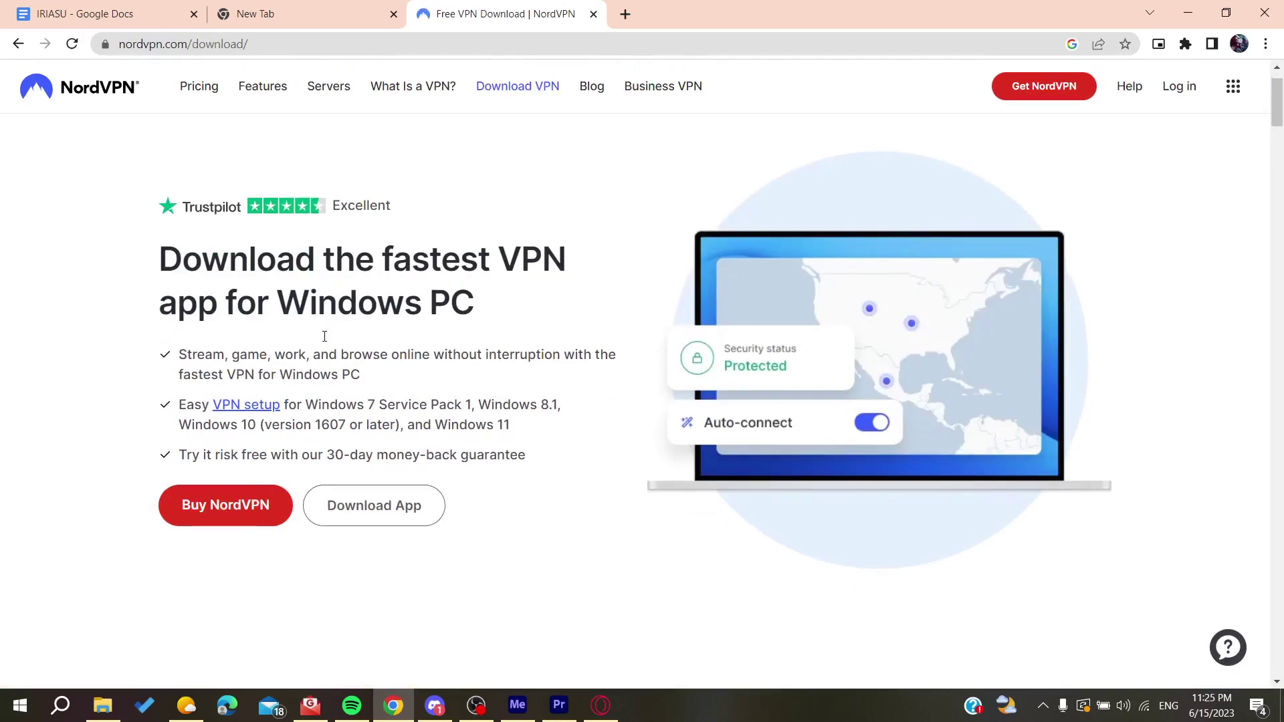
- Download the NordVPNSetup.exe installer to the Desktop with Free Download Manager
{"action": "left_click", "coordinate": [391, 499]}
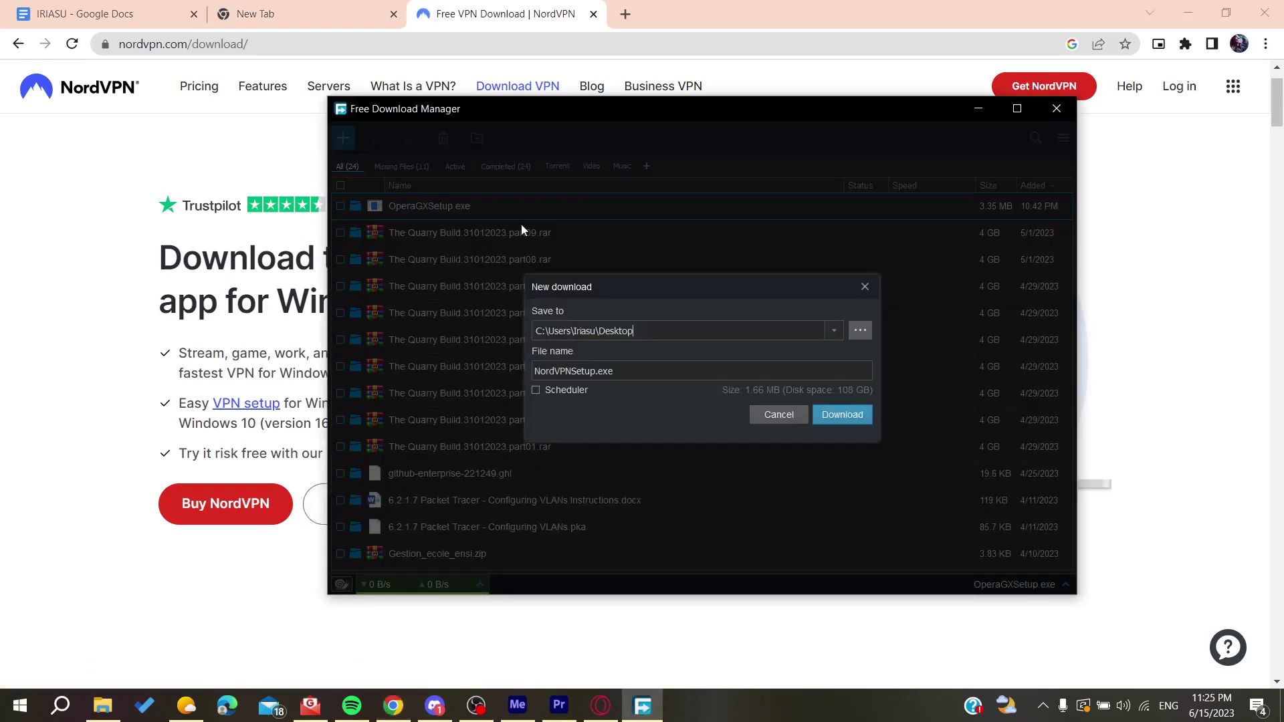
{"action": "left_click", "coordinate": [831, 416]}
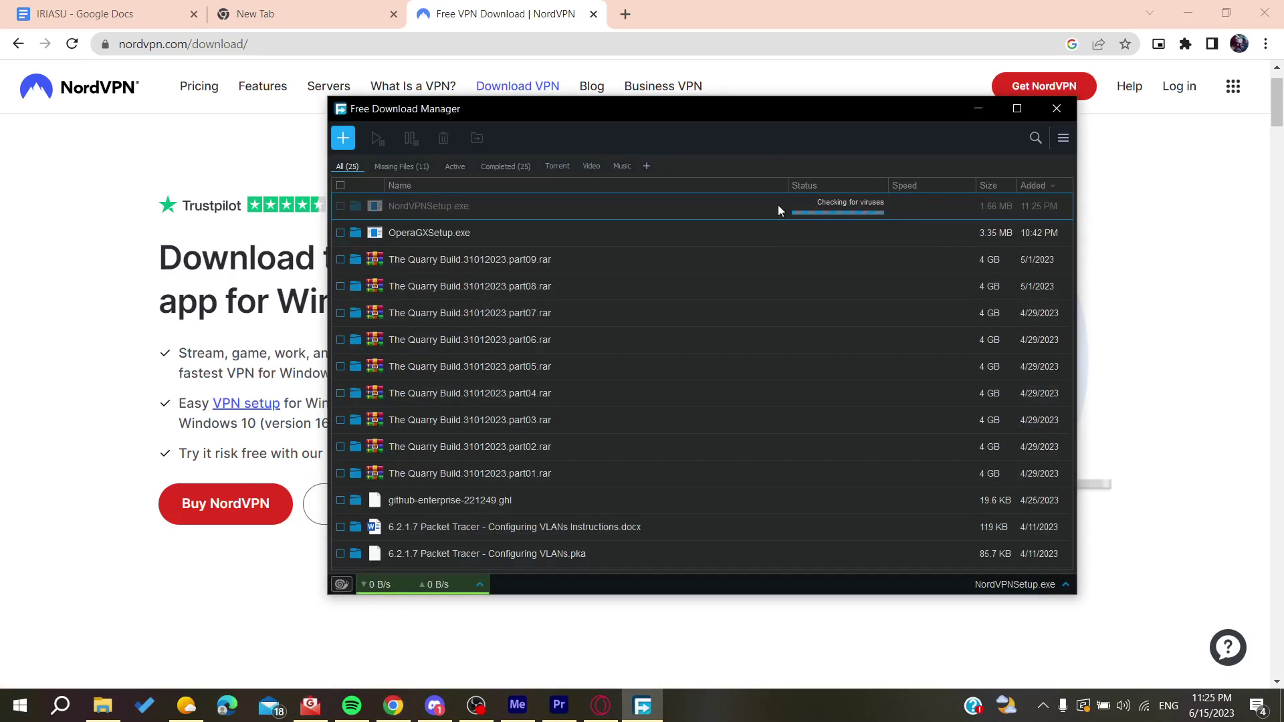
- Run NordVPNSetup.exe and accept the default install folder
{"action": "double_click", "coordinate": [730, 204]}
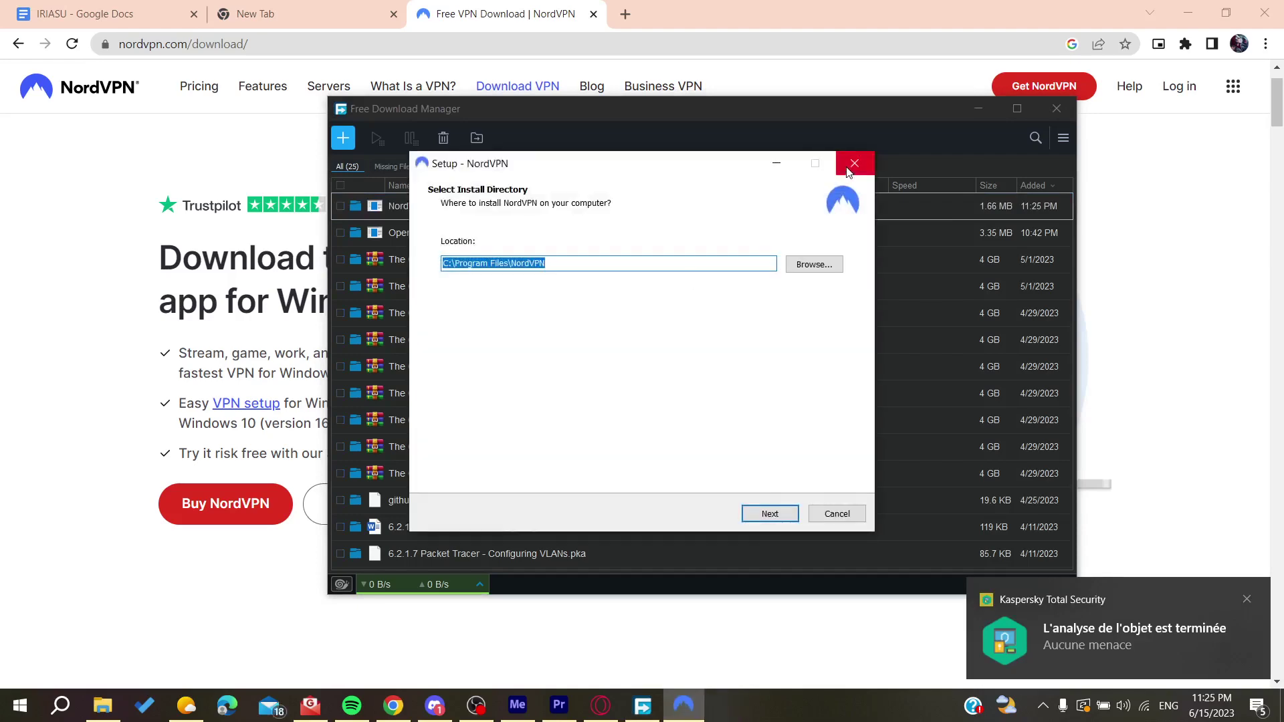
{"action": "left_click", "coordinate": [976, 109]}
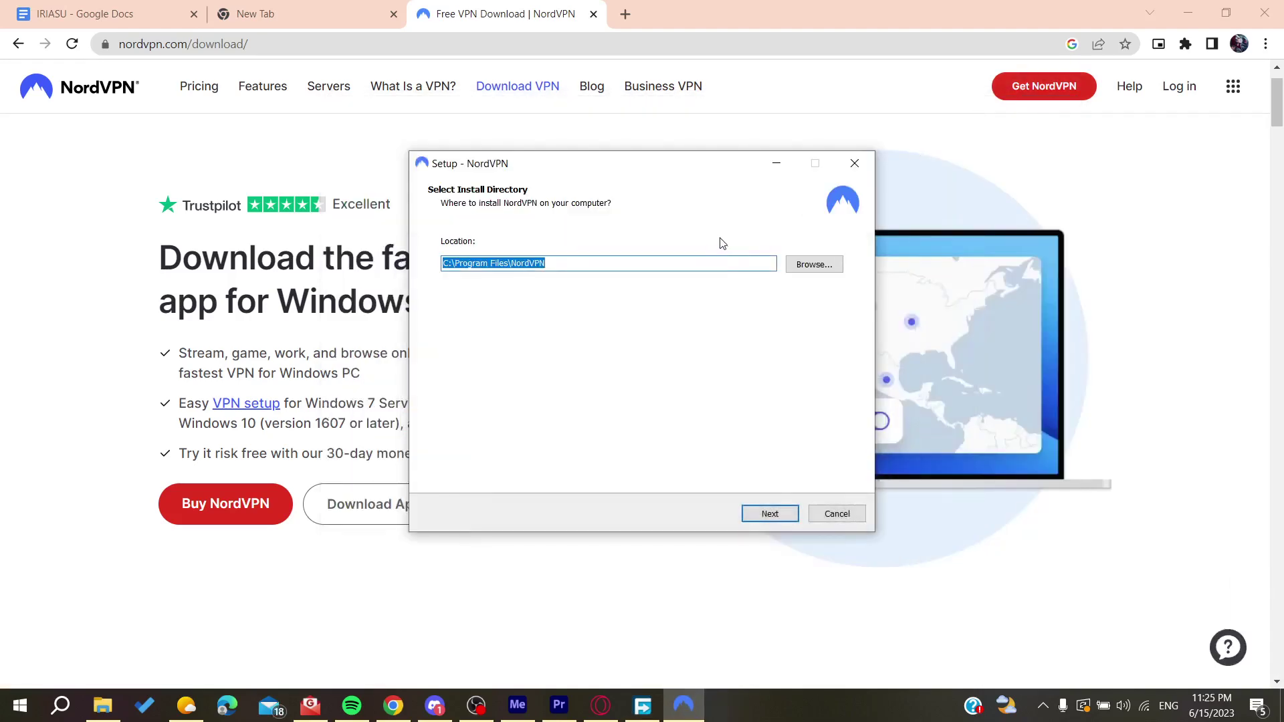
{"action": "left_click", "coordinate": [779, 520]}
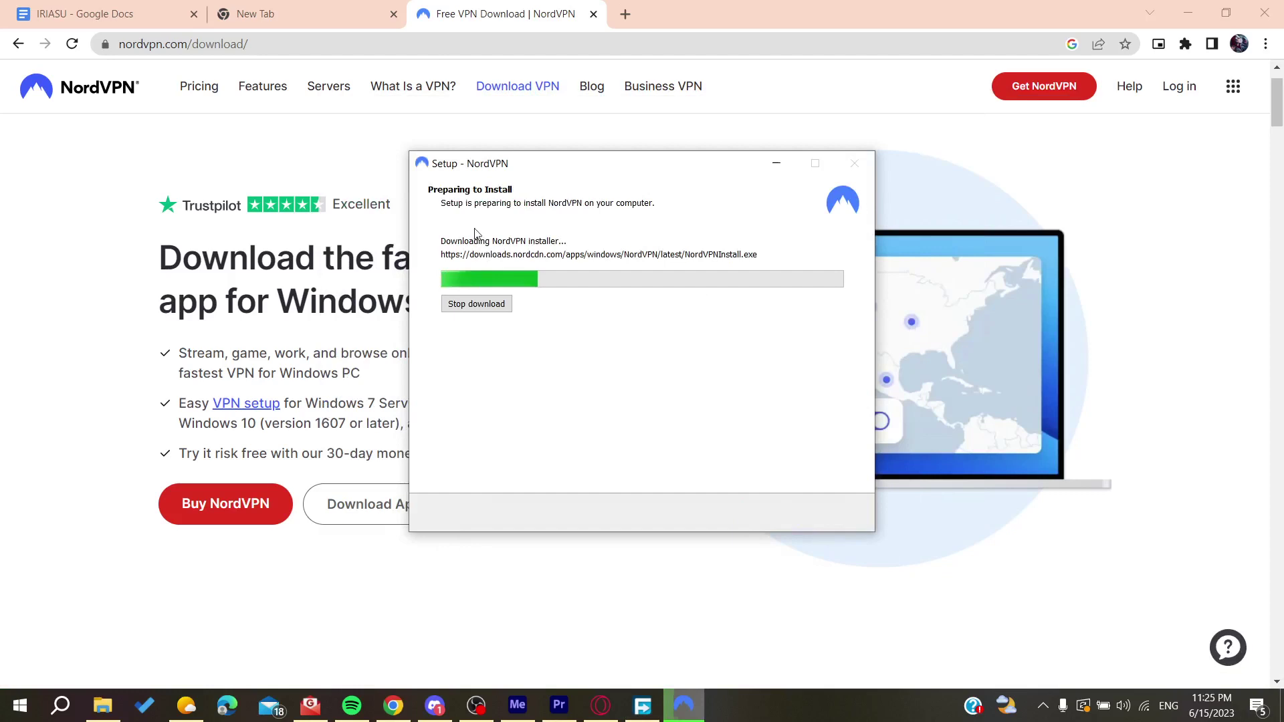
{"action": "left_click", "coordinate": [684, 703]}
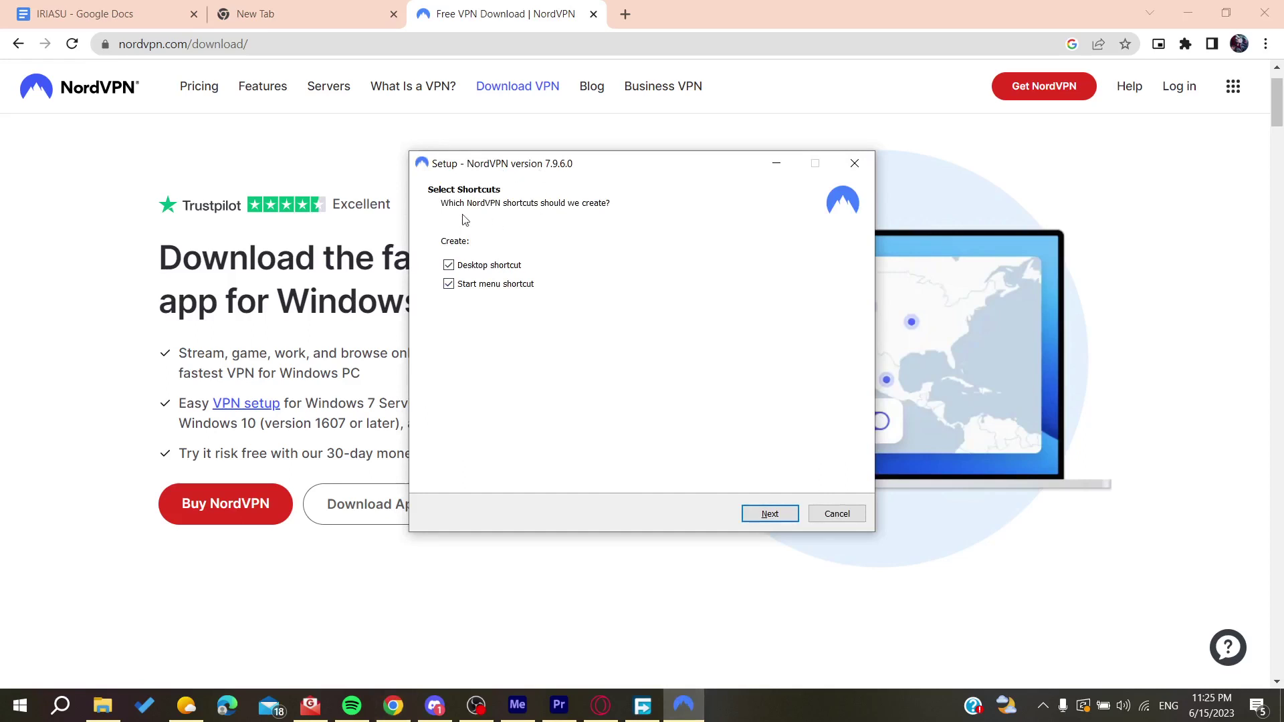
- Install NordVPN 7.9.6.0 without a Start menu shortcut or the browser extension
{"action": "left_click", "coordinate": [449, 284]}
{"action": "left_click", "coordinate": [751, 515]}
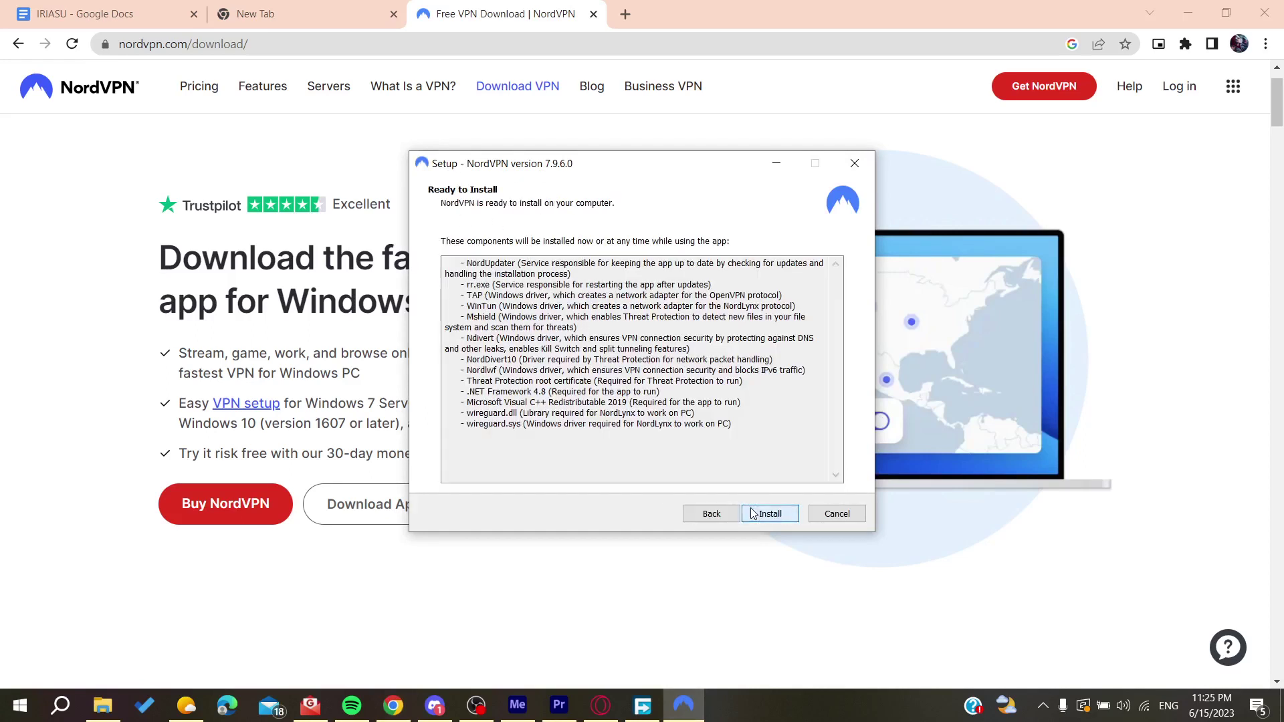
{"action": "left_click", "coordinate": [753, 514]}
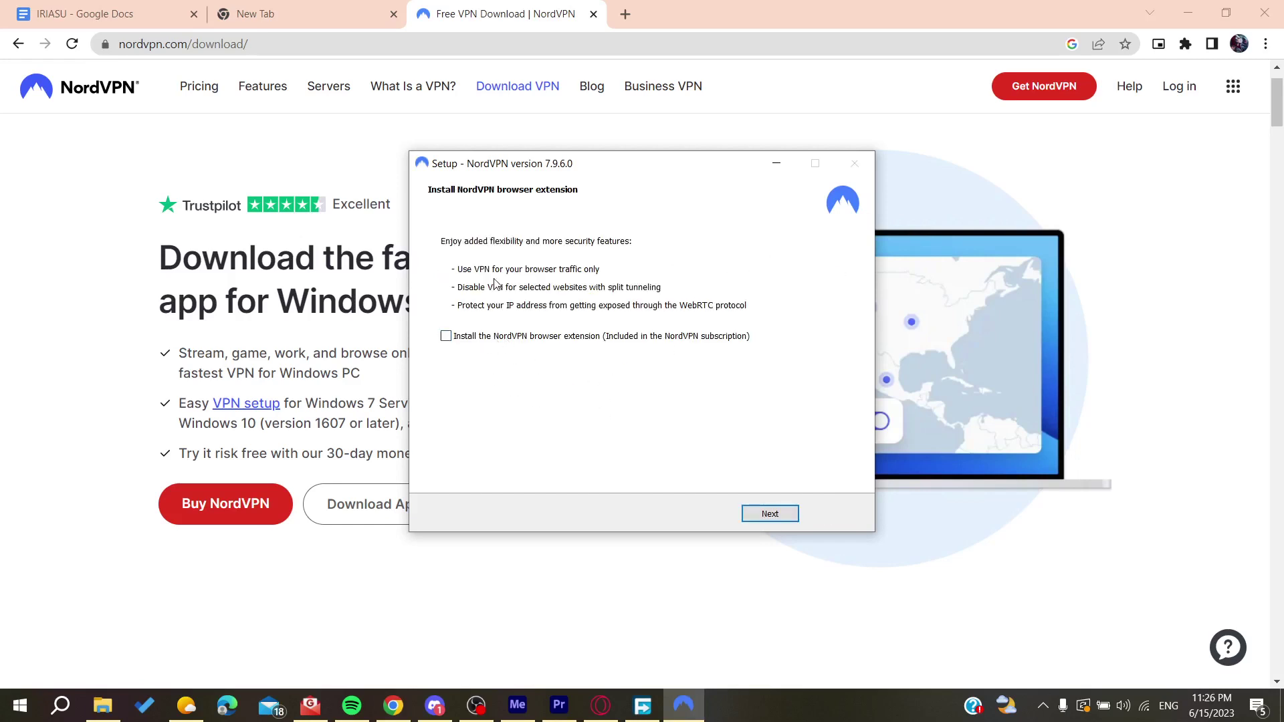
{"action": "left_click", "coordinate": [769, 513]}
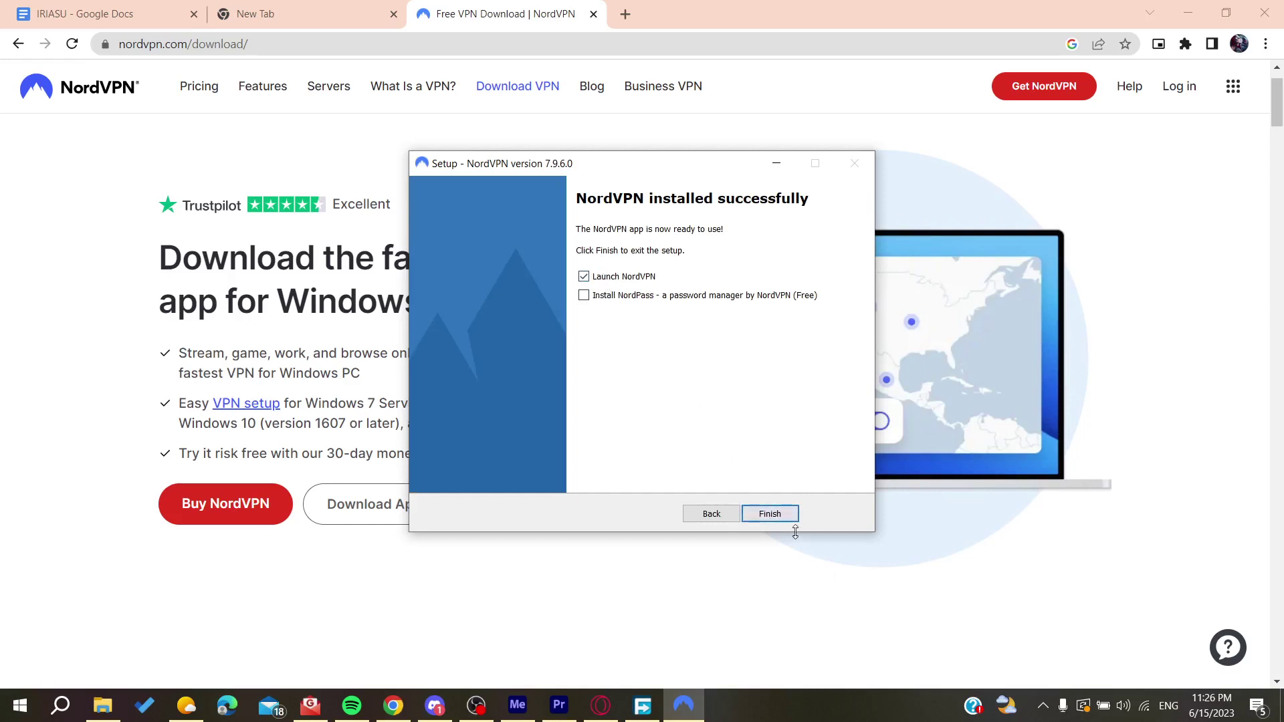
- Launch NordVPN from the installer and start the Nord account sign-in
{"action": "left_click", "coordinate": [781, 517]}
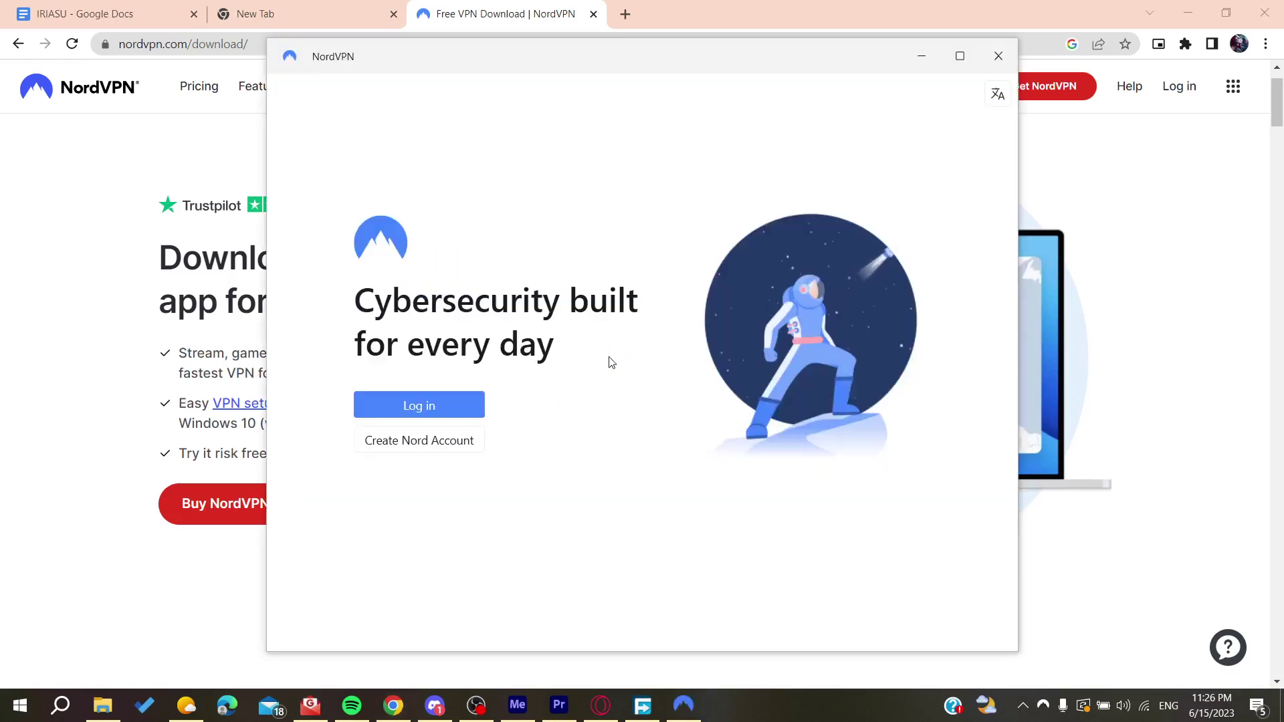
{"action": "left_click", "coordinate": [432, 413]}
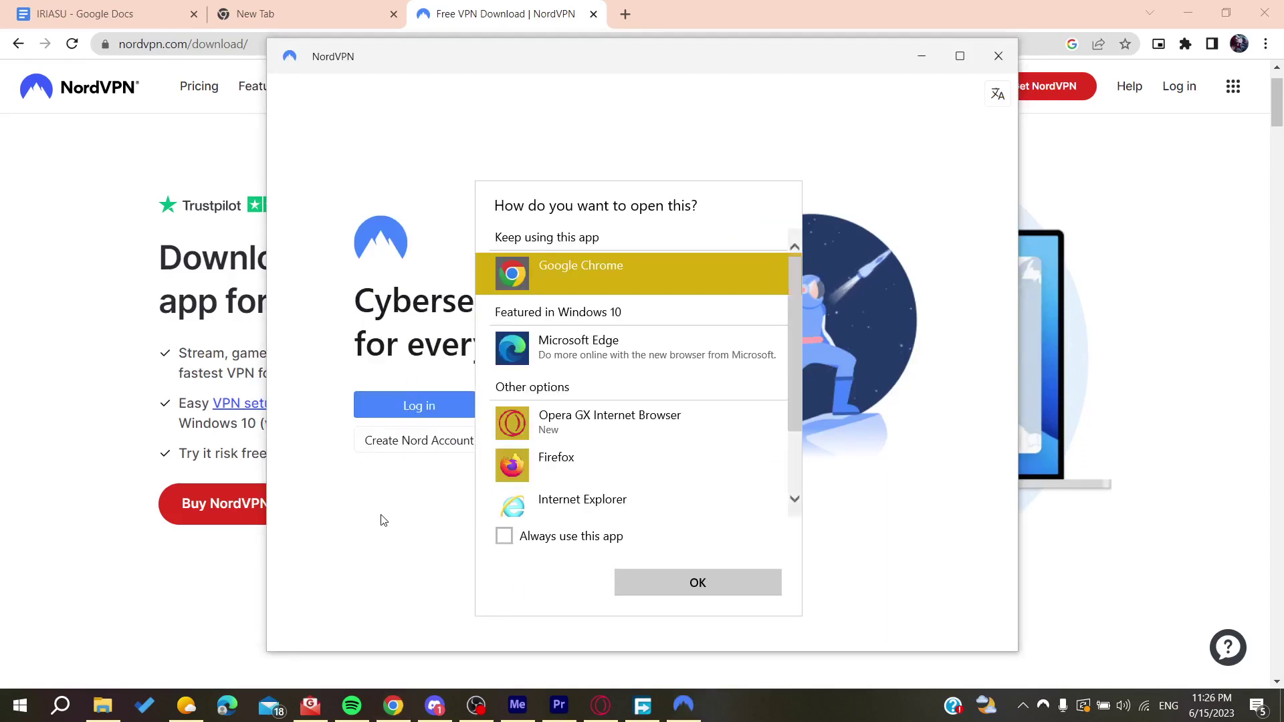
{"action": "key", "text": "Escape"}
{"action": "left_click", "coordinate": [411, 445]}
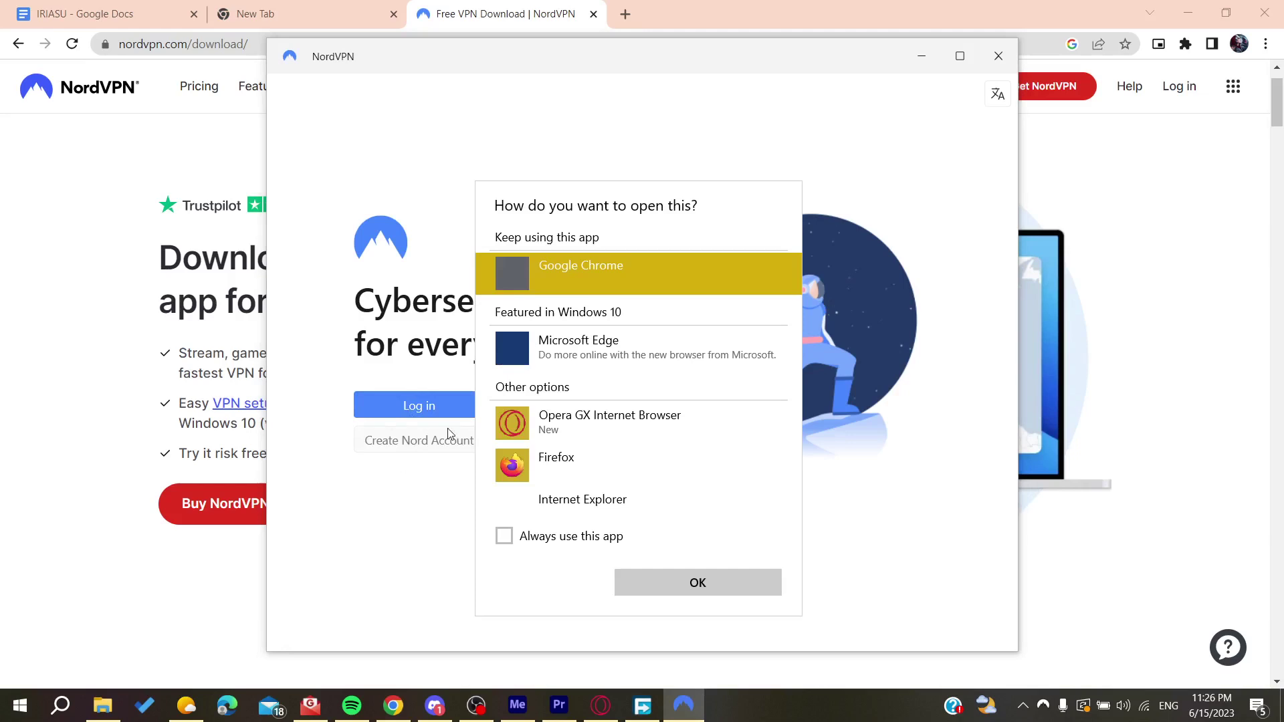
- Always open NordVPN's links in Google Chrome and maximize the NordVPN window
{"action": "left_click", "coordinate": [504, 536]}
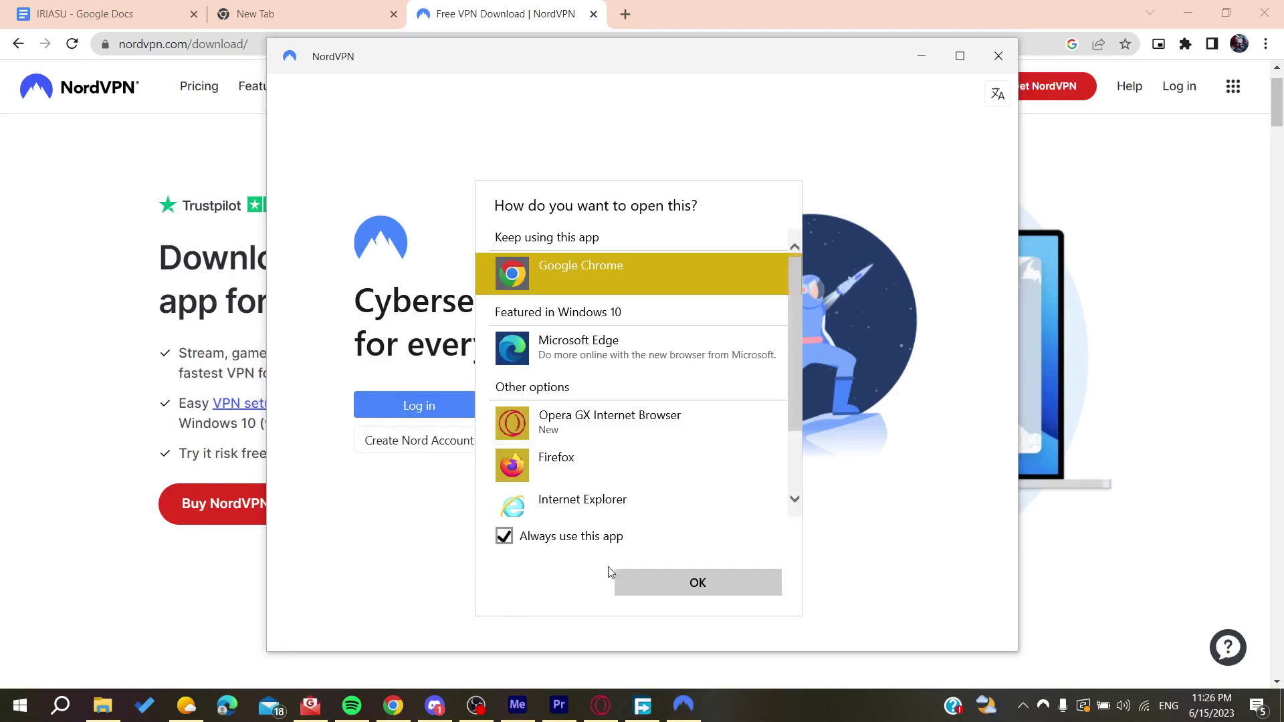
{"action": "left_click", "coordinate": [659, 584]}
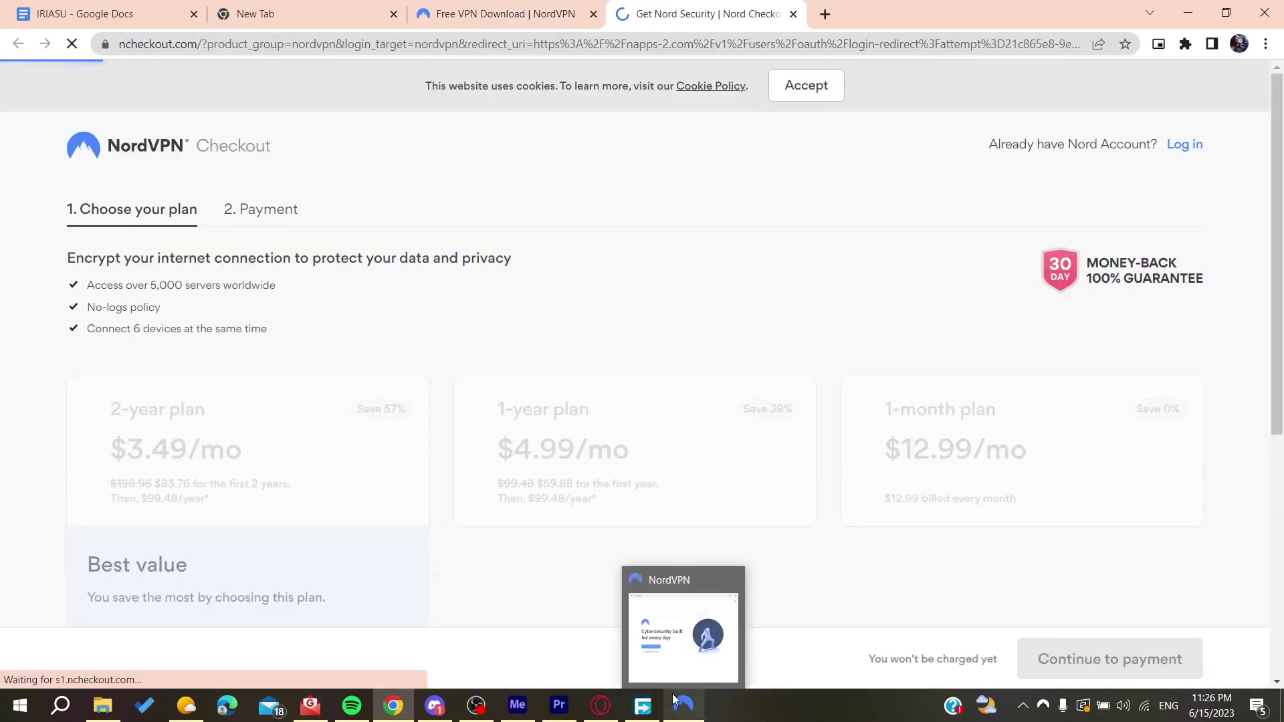
{"action": "left_click", "coordinate": [674, 698]}
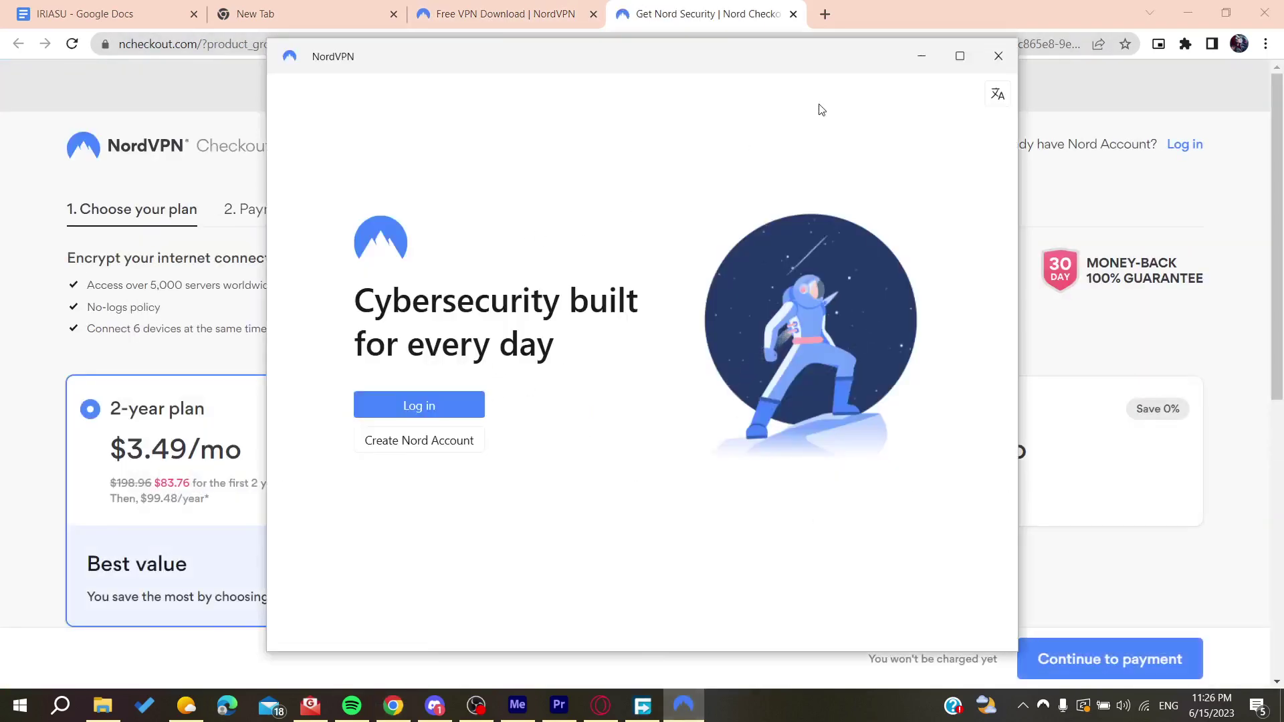
{"action": "left_click", "coordinate": [960, 56]}
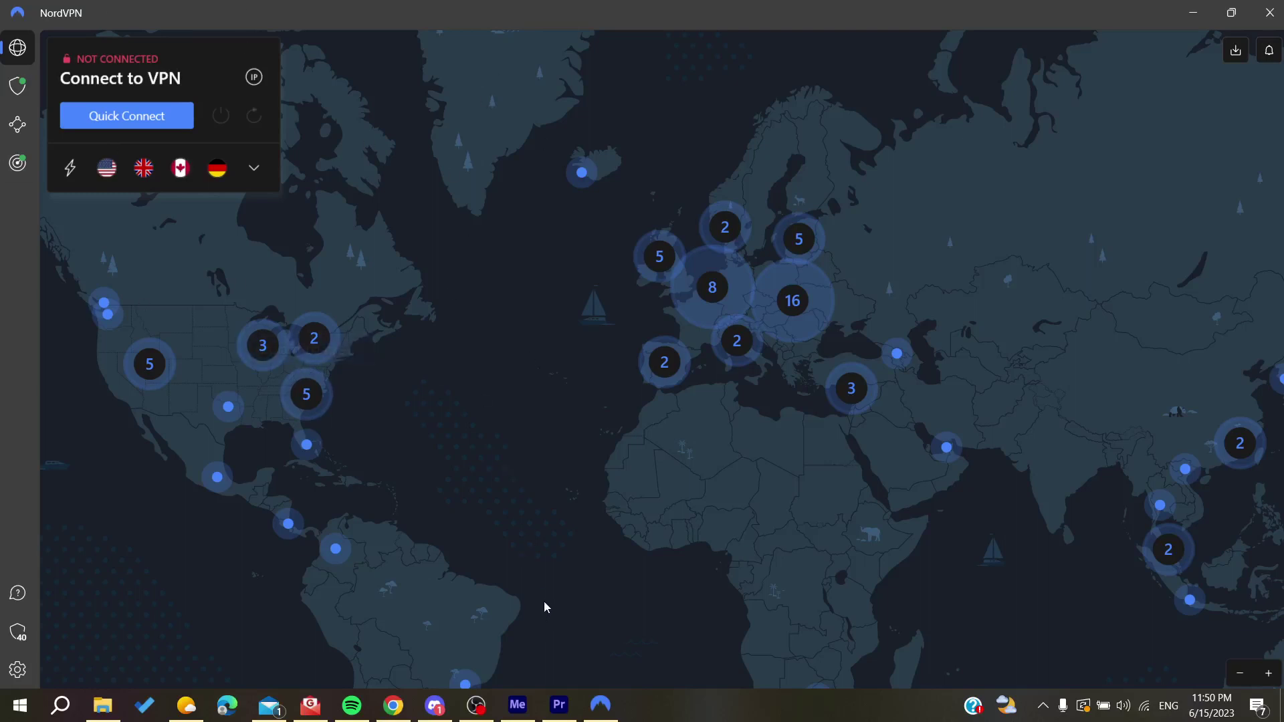
- Confirm the signed-in account in NordVPN Settings, then return to the server map
{"action": "left_click", "coordinate": [18, 670]}
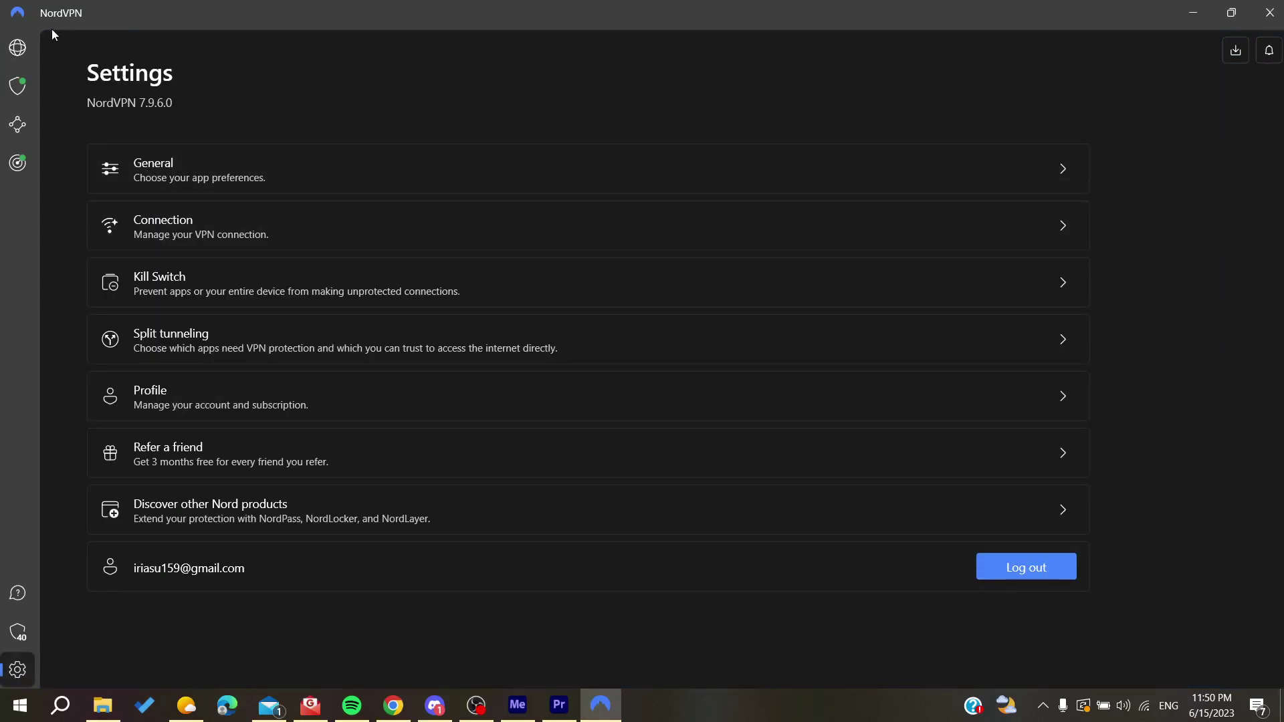
{"action": "left_click", "coordinate": [19, 48]}
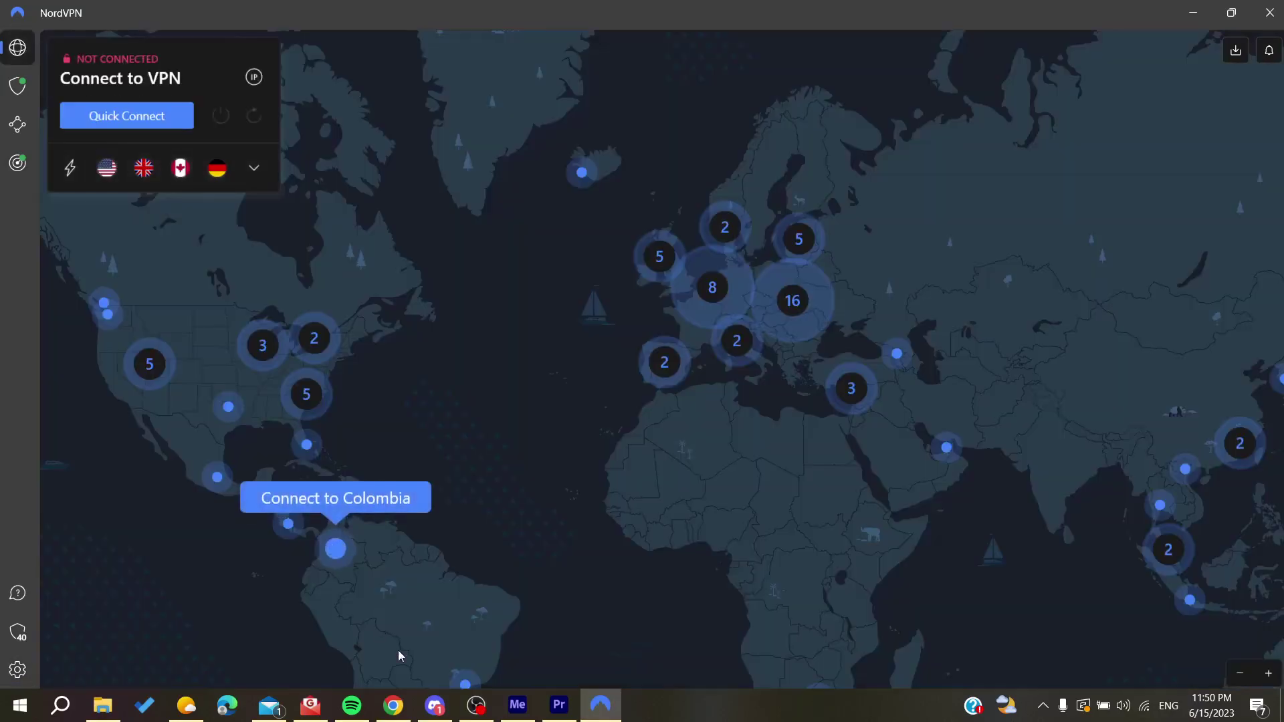
- Open the NordVPN cancellation and refund article and locate the support email address
{"action": "left_click", "coordinate": [393, 706]}
{"action": "left_click", "coordinate": [498, 14]}
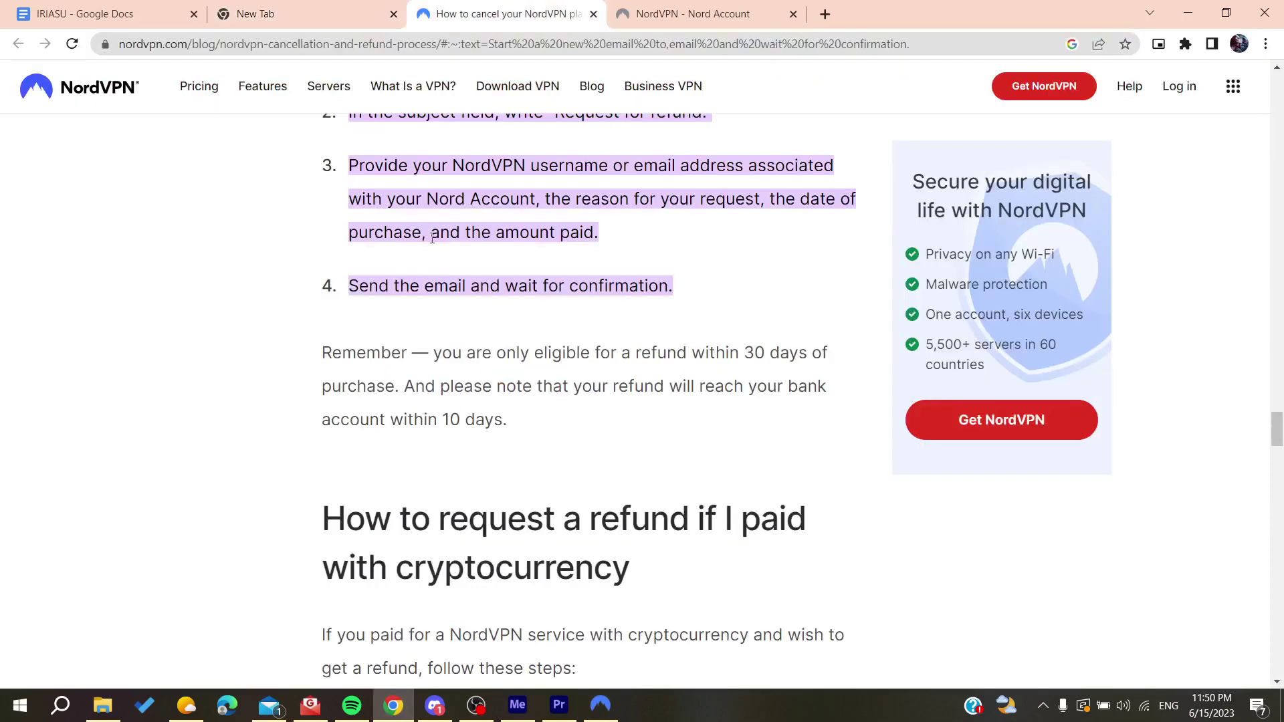
{"action": "scroll", "coordinate": [338, 266], "scroll_direction": "up", "scroll_amount": 3}
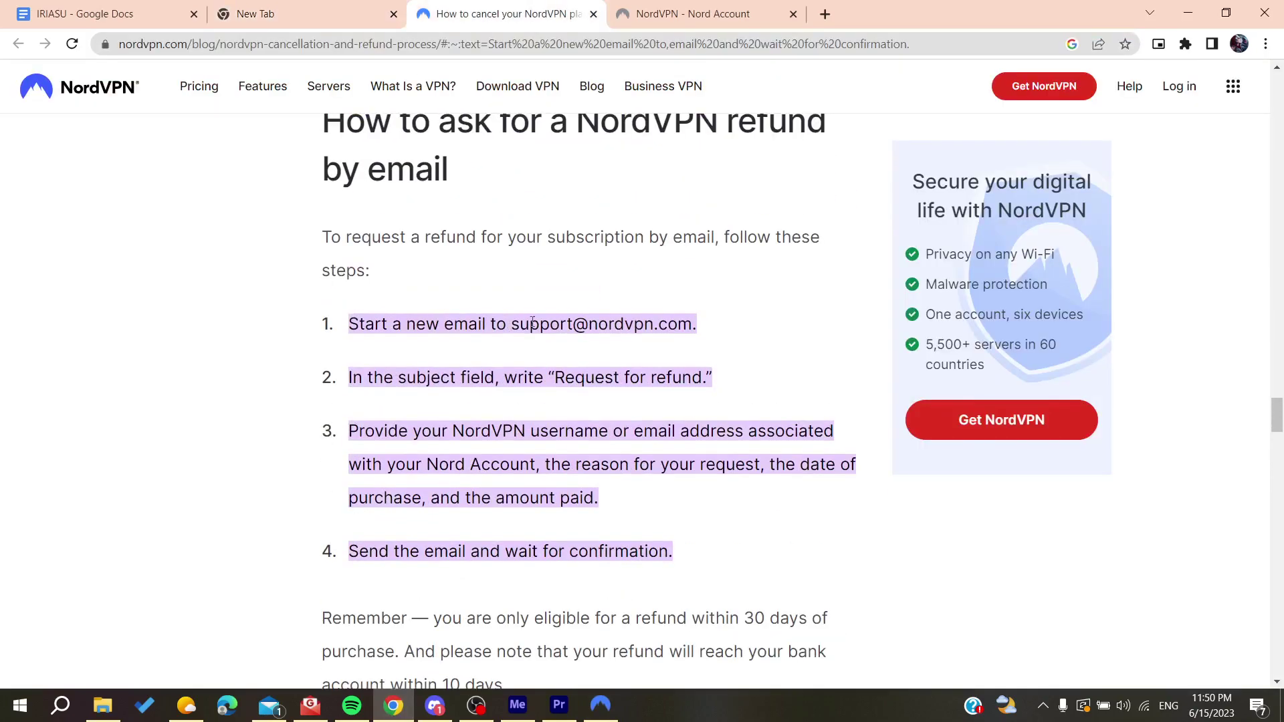
{"action": "left_click_drag", "start_coordinate": [513, 326], "coordinate": [693, 325]}
{"action": "key", "text": "ctrl+c"}
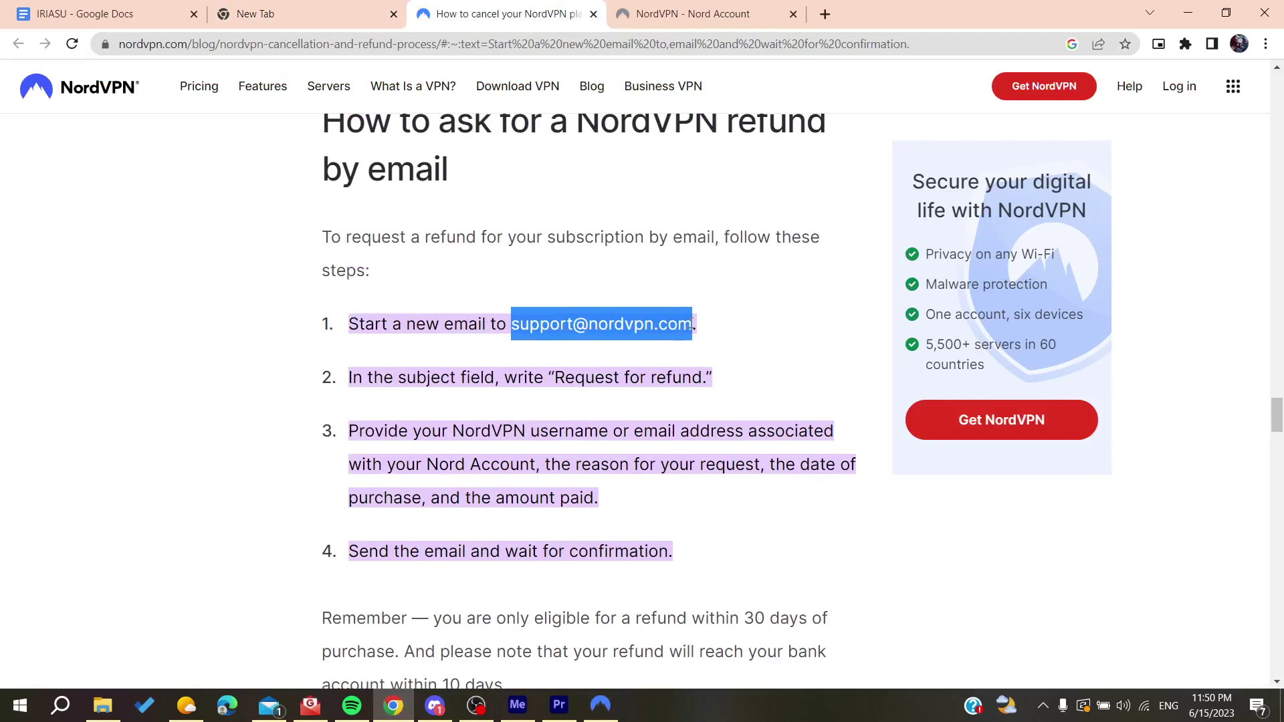
{"action": "left_click", "coordinate": [299, 399]}
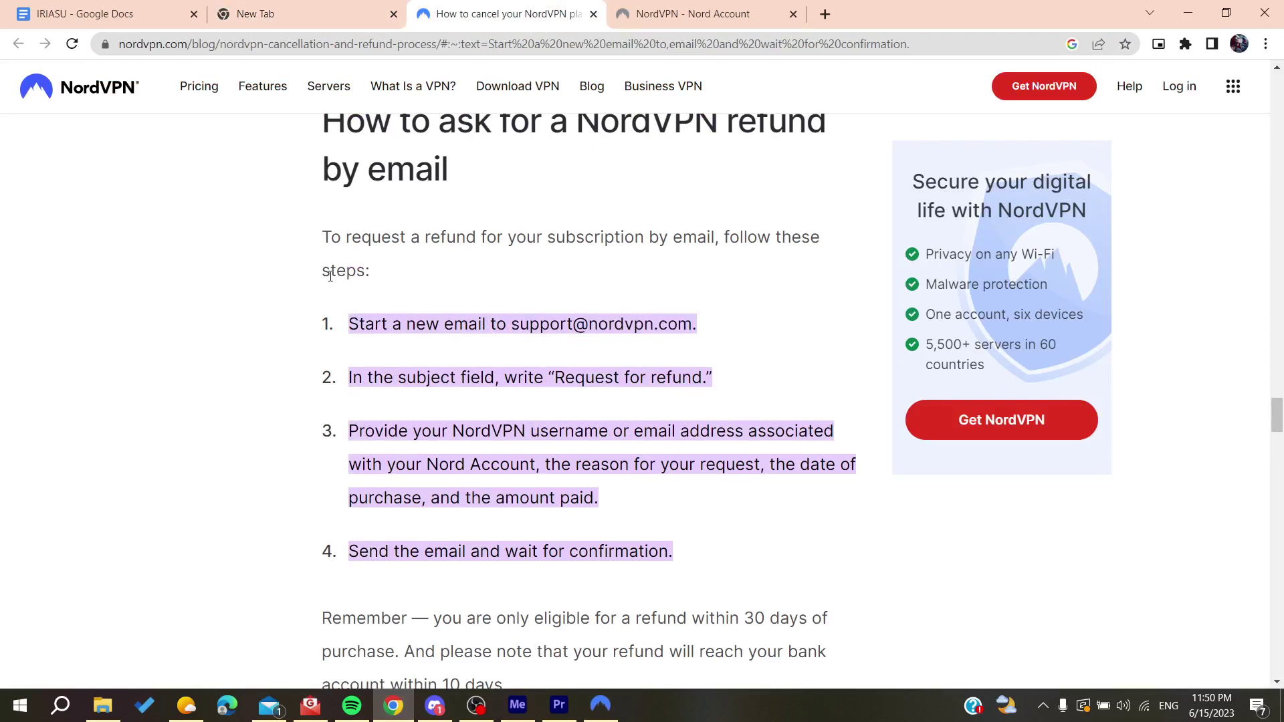
- Review step 2's suggested subject wording, then start a blank EasyMail message
{"action": "scroll", "coordinate": [393, 268], "scroll_direction": "up", "scroll_amount": 1}
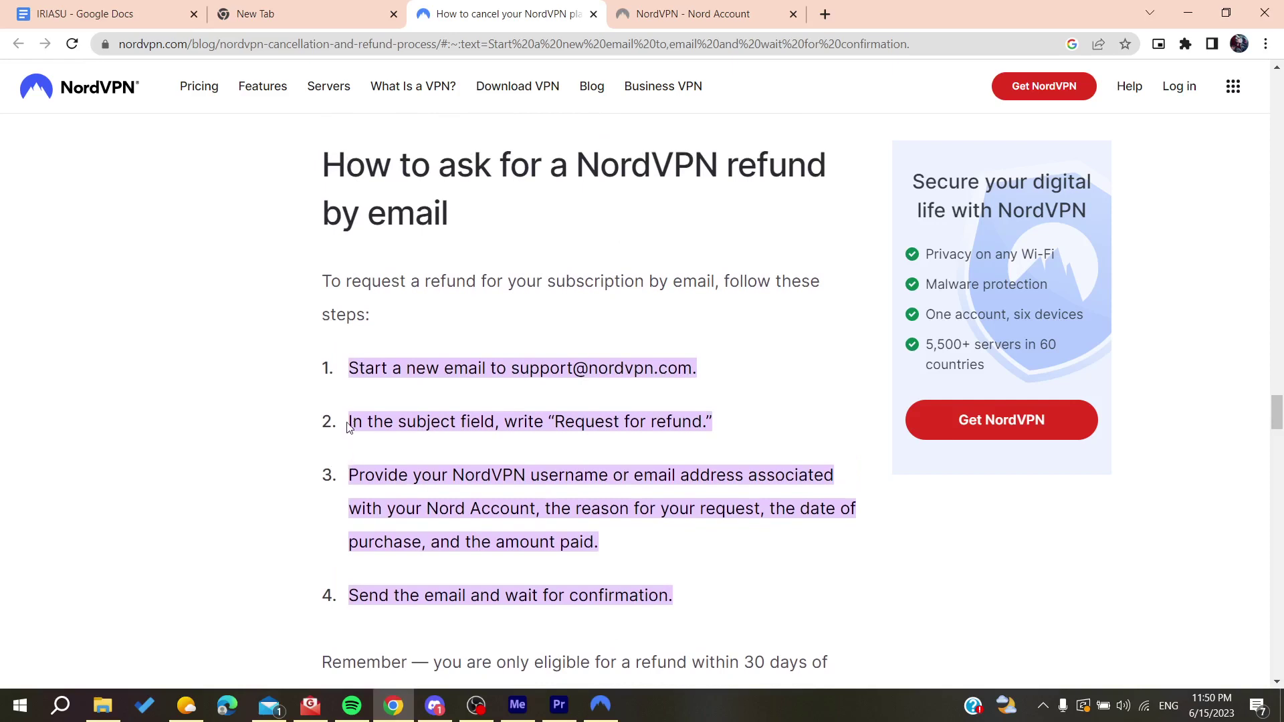
{"action": "left_click_drag", "start_coordinate": [349, 422], "coordinate": [722, 419]}
{"action": "left_click", "coordinate": [659, 415]}
{"action": "left_click_drag", "start_coordinate": [394, 426], "coordinate": [706, 418]}
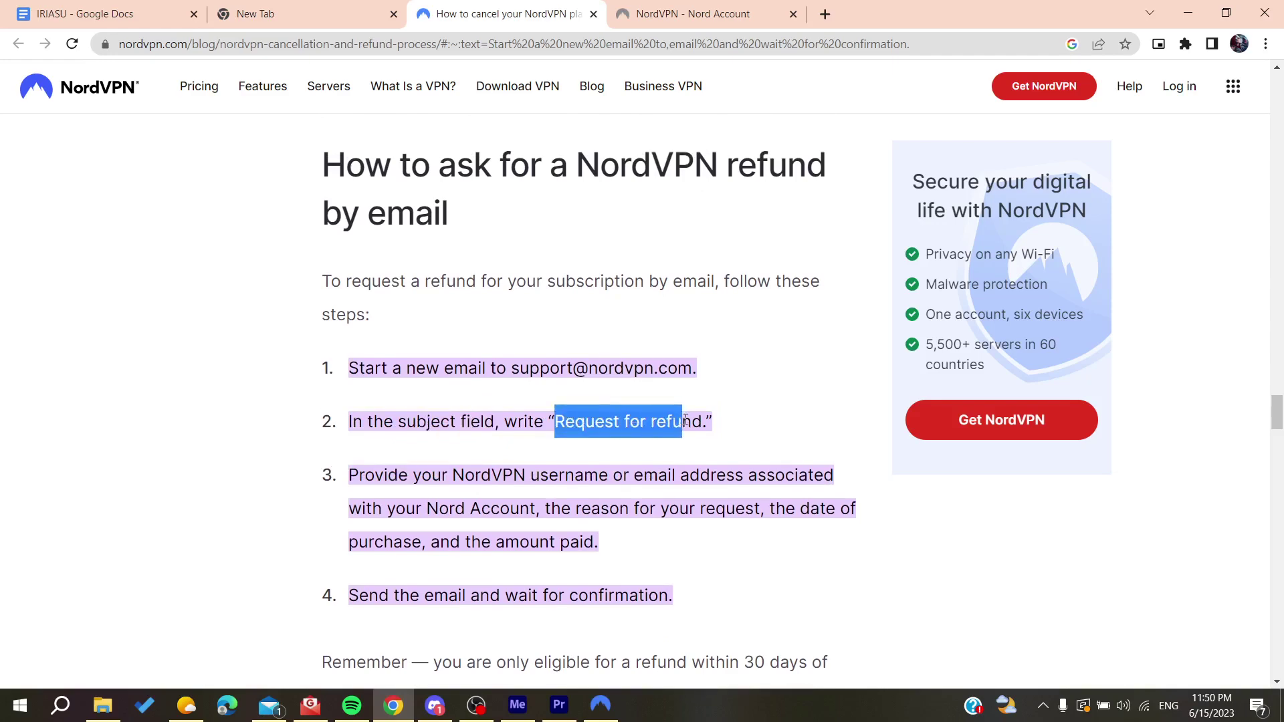
{"action": "left_click", "coordinate": [310, 704]}
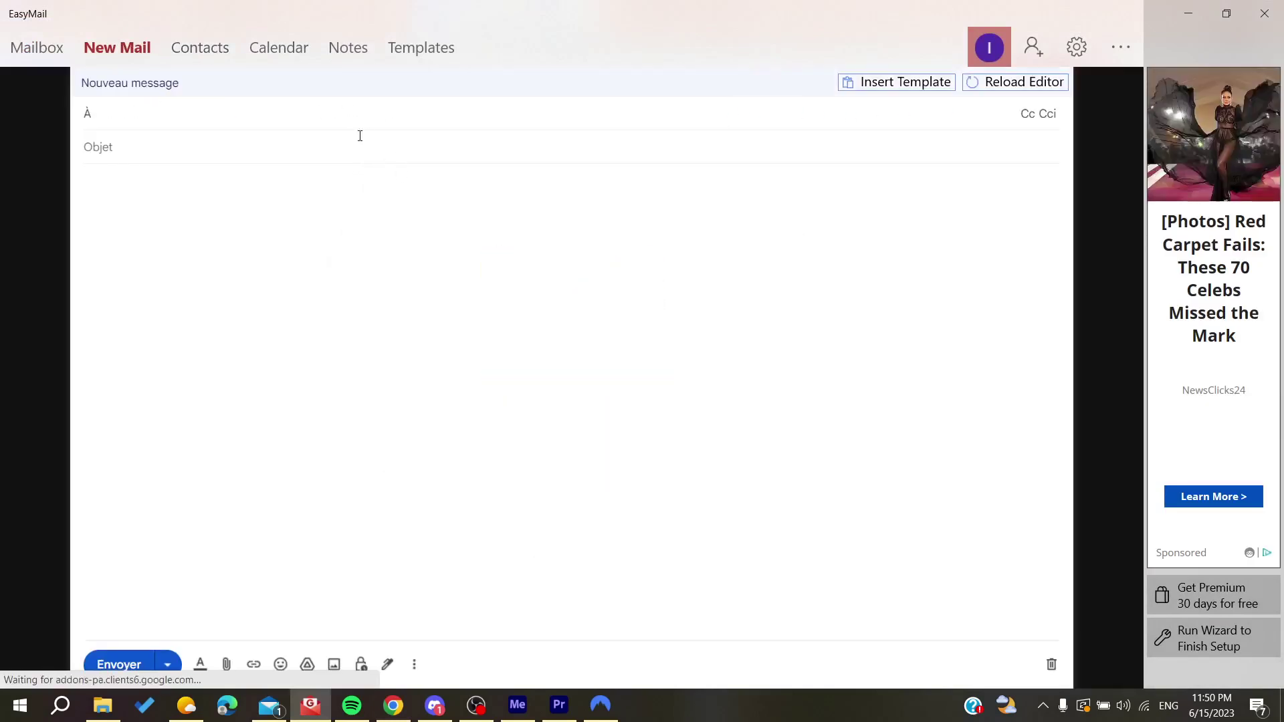
{"action": "left_click", "coordinate": [341, 114]}
{"action": "key", "text": "ctrl+v"}
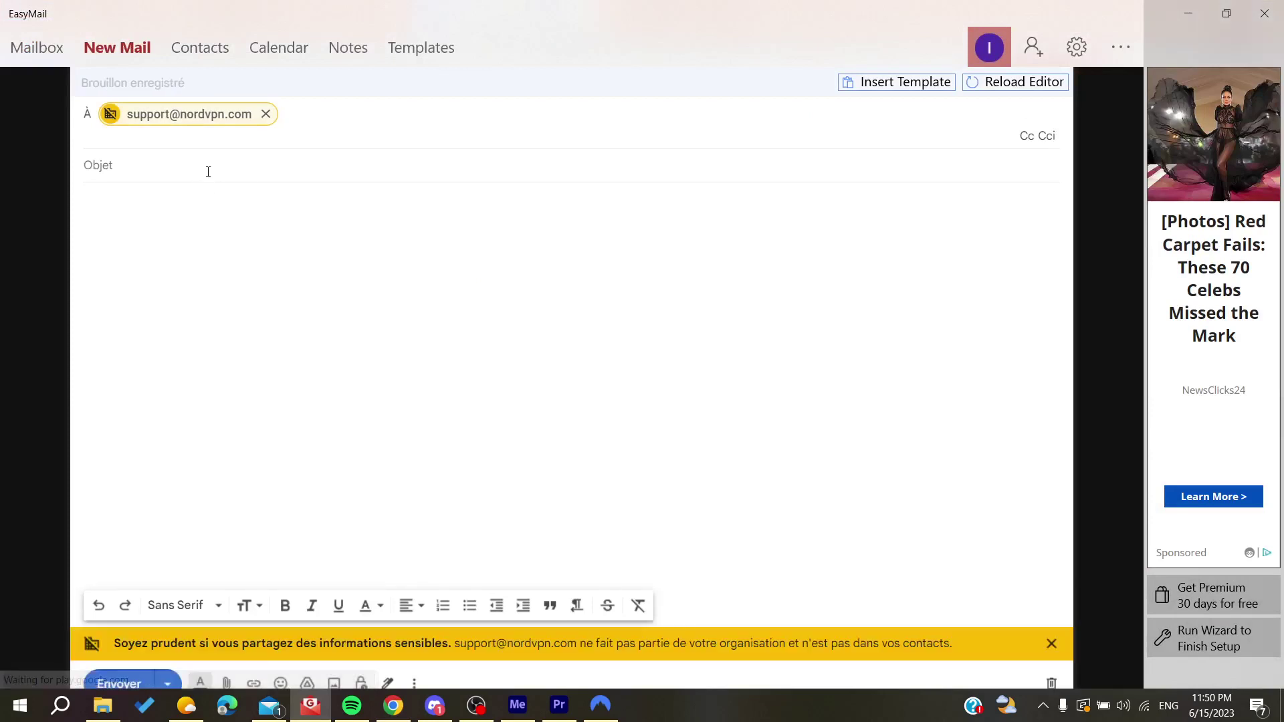
{"action": "left_click", "coordinate": [209, 172]}
{"action": "type", "text": "re"}
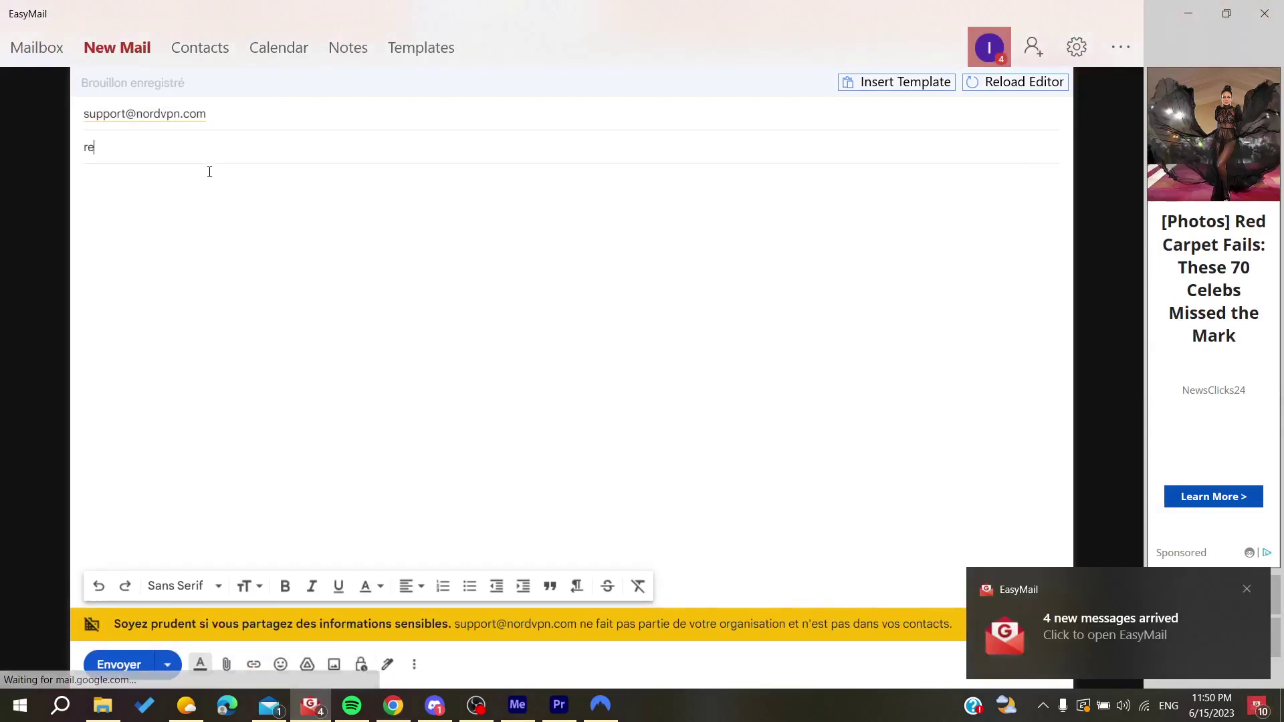
{"action": "type", "text": "quest "}
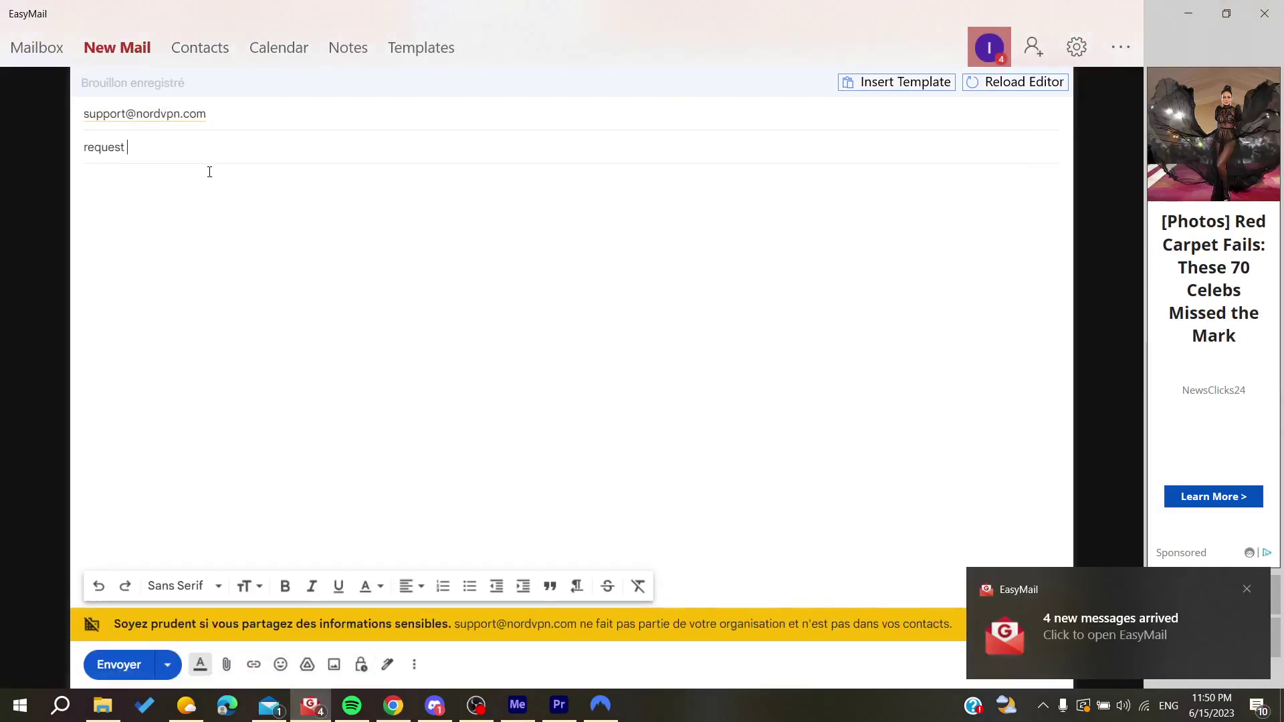
{"action": "type", "text": "for refund"}
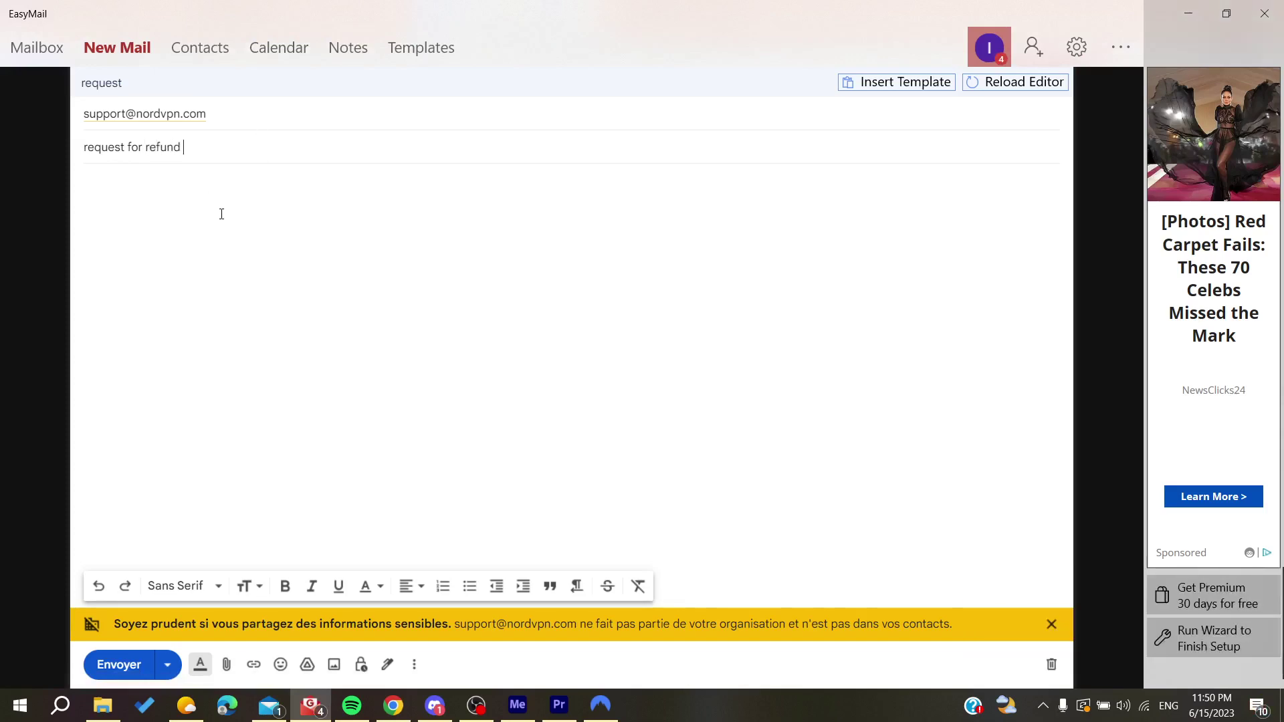
{"action": "left_click", "coordinate": [221, 212]}
- Return to the Chrome refund article and reread step 3's required email details
{"action": "left_click", "coordinate": [1188, 13]}
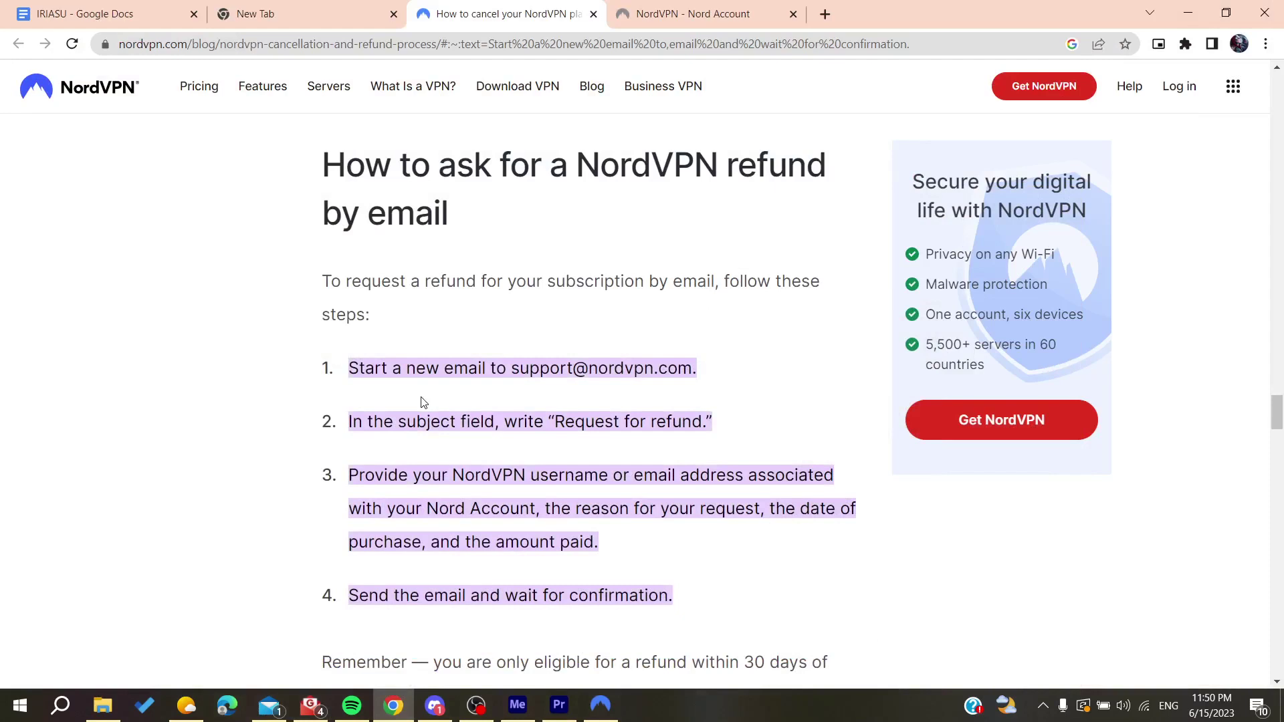
{"action": "scroll", "coordinate": [365, 418], "scroll_direction": "down", "scroll_amount": 1}
{"action": "scroll", "coordinate": [365, 418], "scroll_direction": "down", "scroll_amount": 2}
{"action": "scroll", "coordinate": [365, 418], "scroll_direction": "down", "scroll_amount": 1}
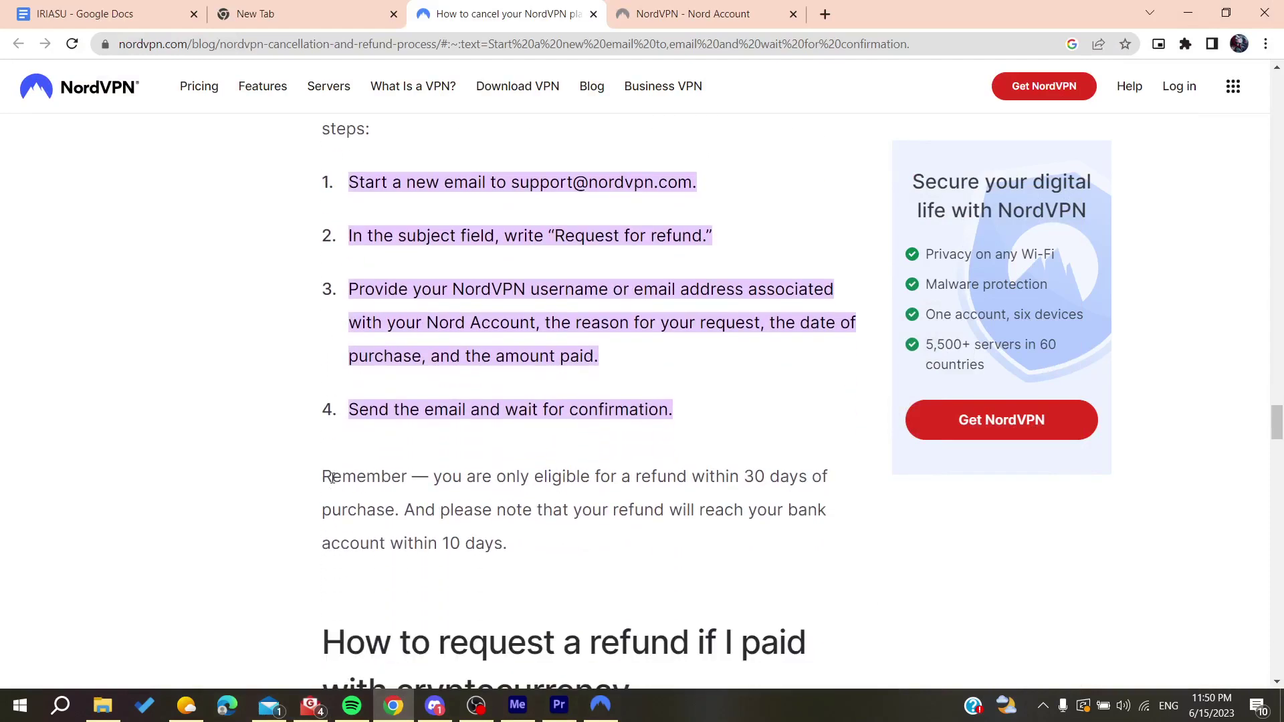
{"action": "left_click_drag", "start_coordinate": [333, 476], "coordinate": [830, 484]}
{"action": "left_click_drag", "start_coordinate": [334, 508], "coordinate": [394, 509]}
{"action": "left_click", "coordinate": [387, 412]}
{"action": "scroll", "coordinate": [361, 350], "scroll_direction": "up", "scroll_amount": 1}
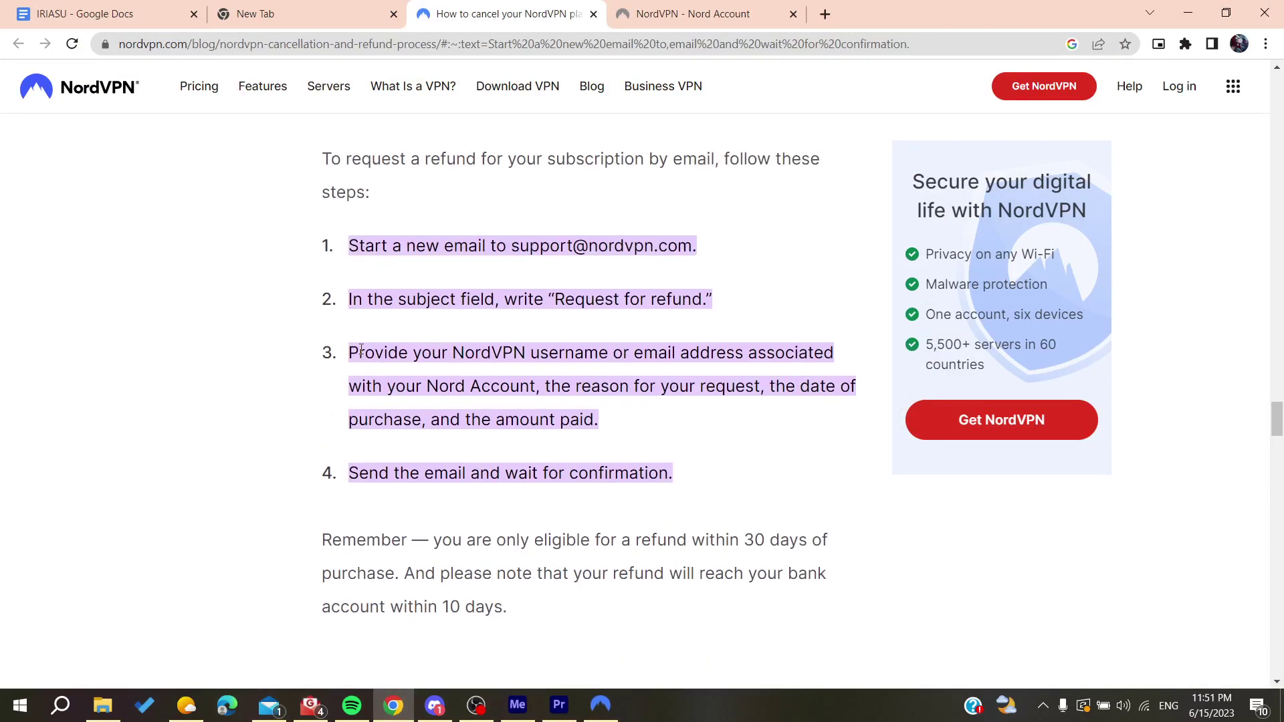